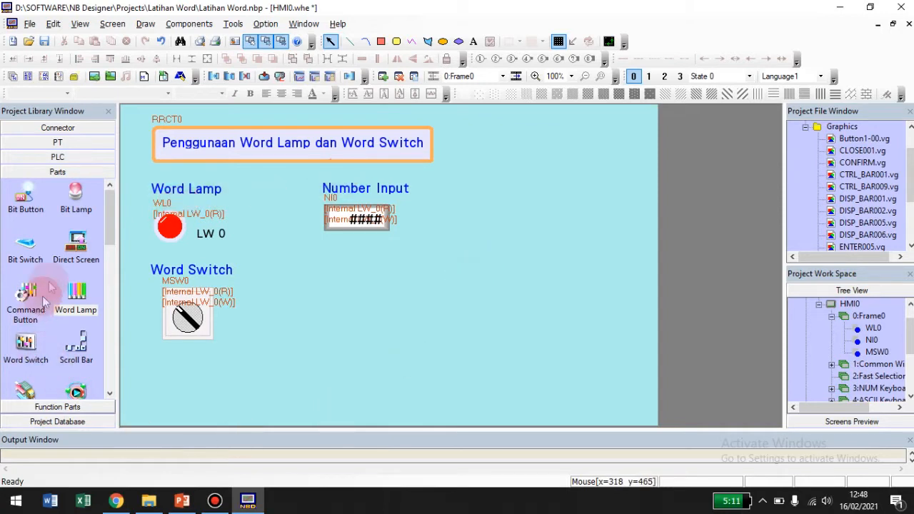
pyautogui.moveTo(108, 230); pyautogui.dragTo(86, 231)
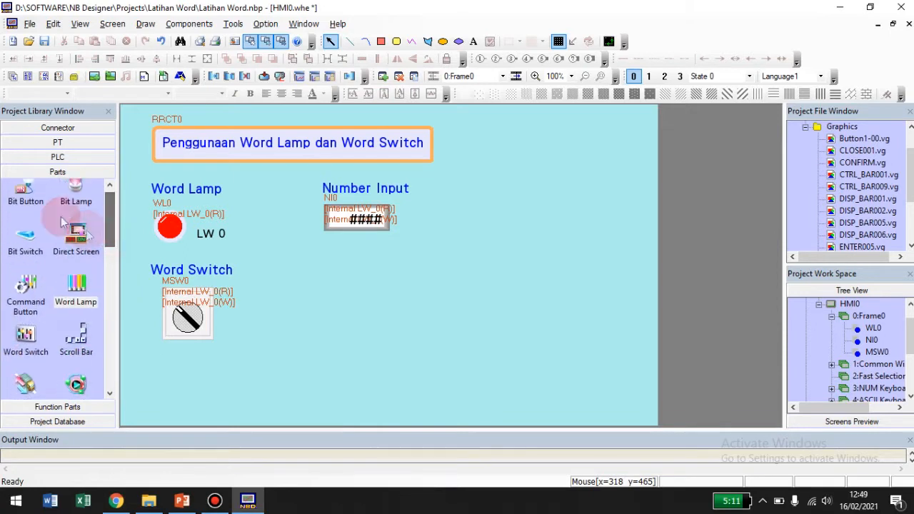
pyautogui.click(78, 287)
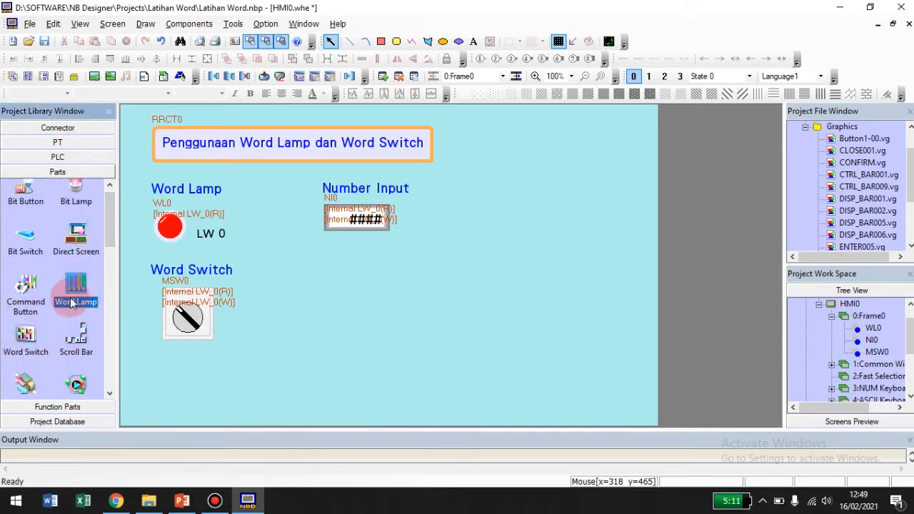
pyautogui.click(278, 276)
pyautogui.click(662, 439)
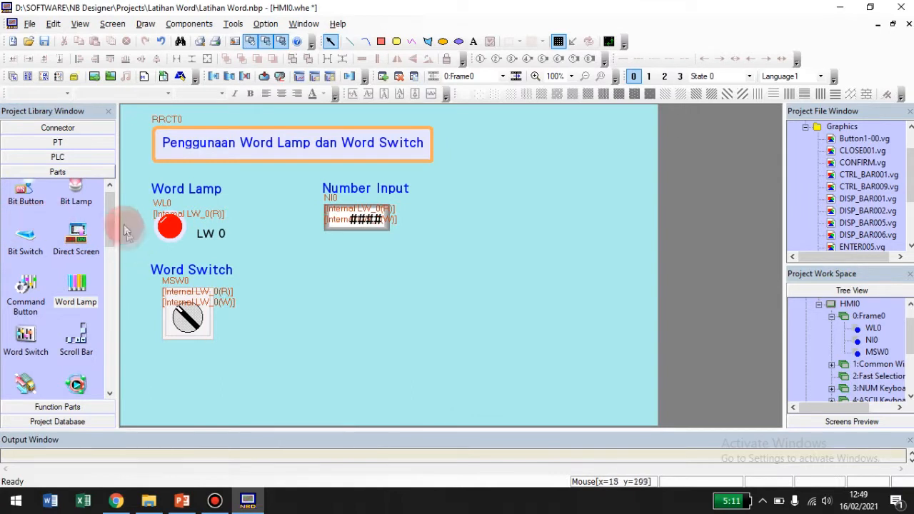
pyautogui.moveTo(105, 218)
pyautogui.mouseDown()
pyautogui.moveTo(104, 208)
pyautogui.moveTo(114, 223)
pyautogui.moveTo(109, 206)
pyautogui.moveTo(118, 209)
pyautogui.mouseUp()
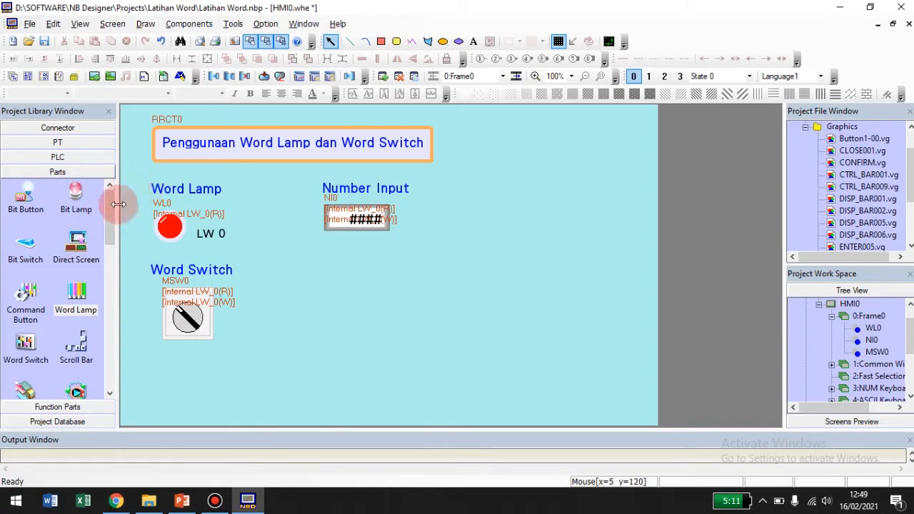
pyautogui.click(70, 212)
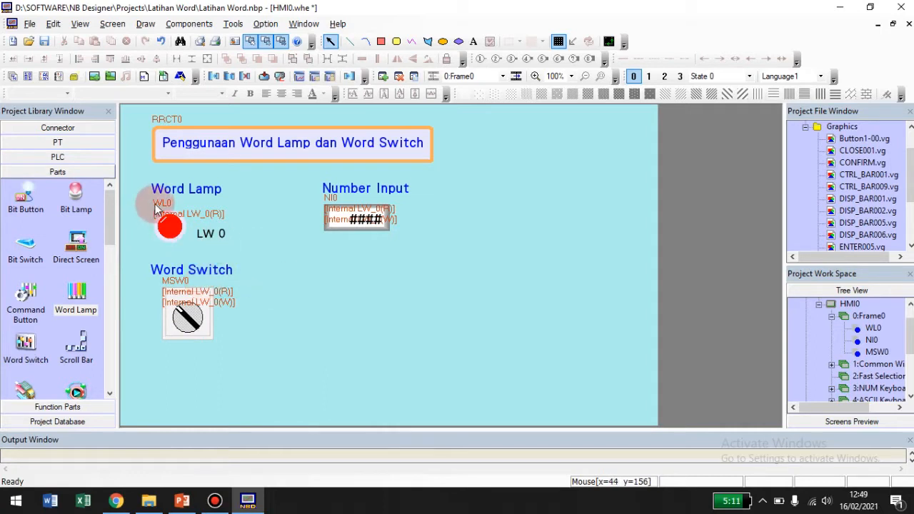
pyautogui.click(168, 242)
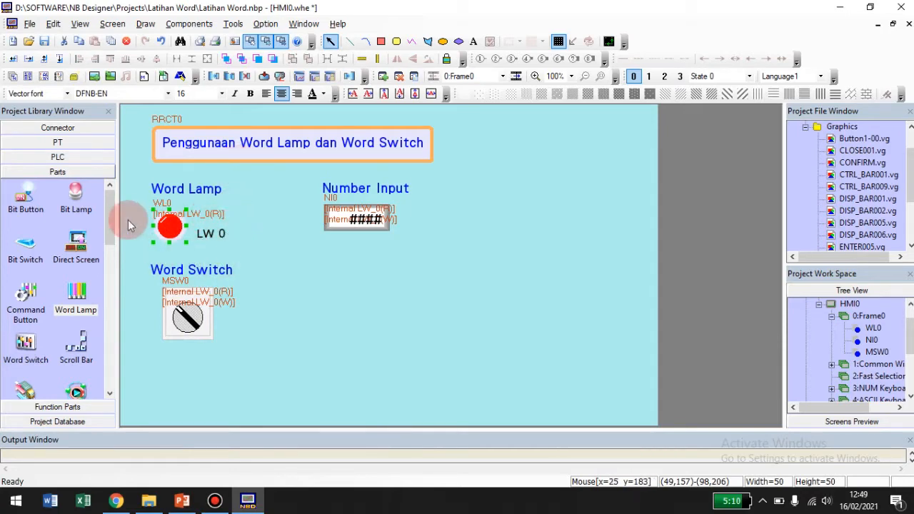
pyautogui.moveTo(110, 212)
pyautogui.mouseDown()
pyautogui.moveTo(111, 225)
pyautogui.moveTo(109, 204)
pyautogui.mouseUp()
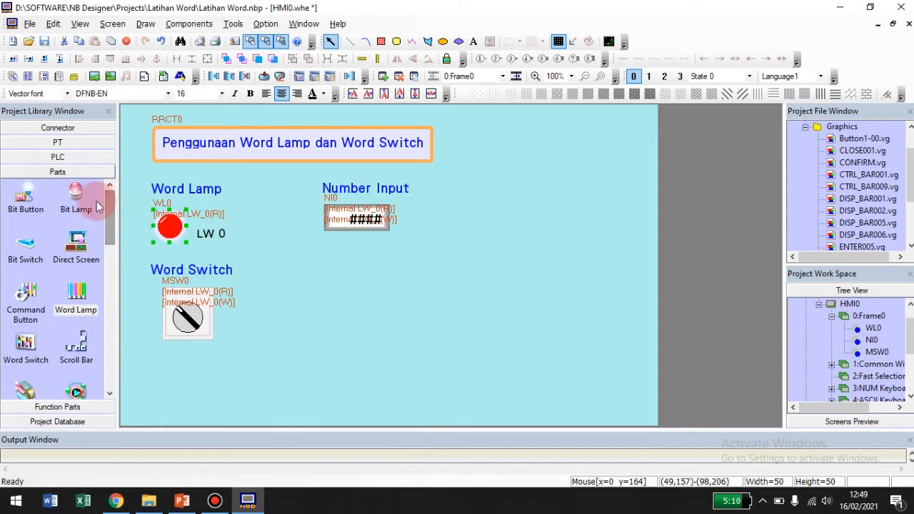
pyautogui.click(83, 201)
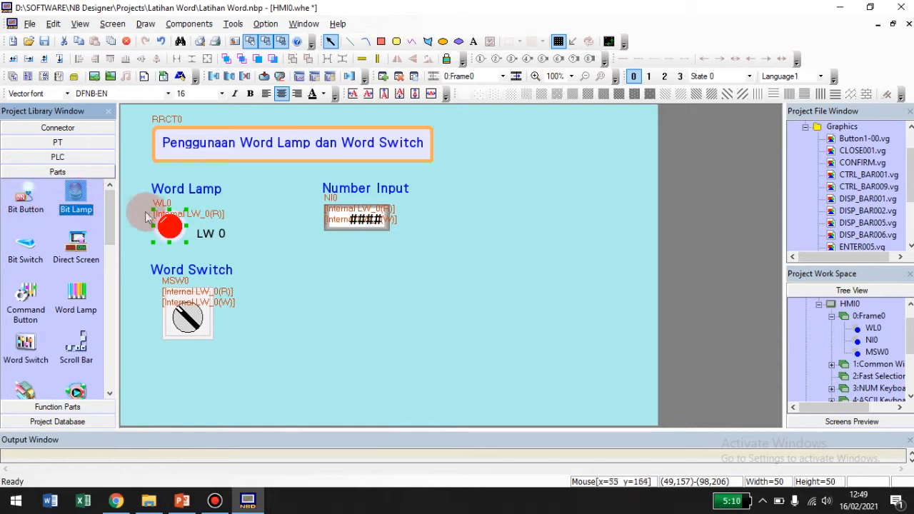
pyautogui.moveTo(111, 205); pyautogui.dragTo(111, 205)
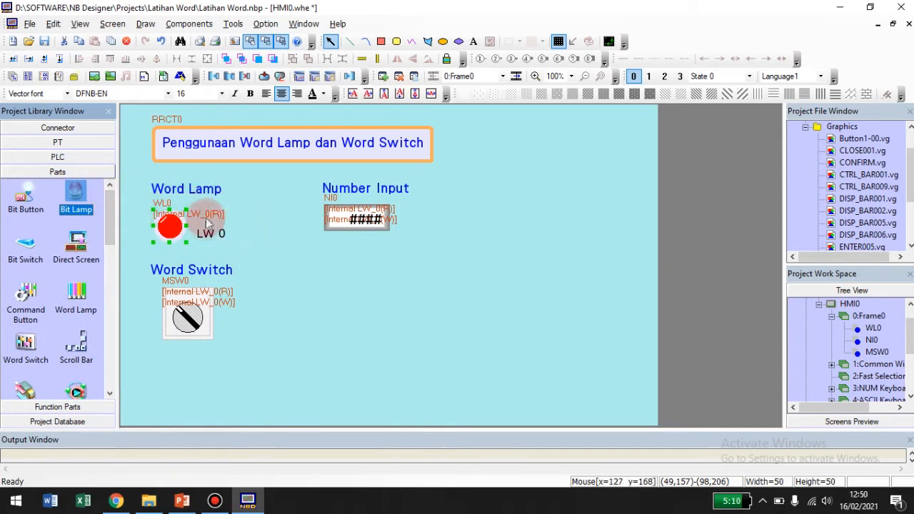
# Step: Open the properties of word lamp WL0 and set its state number to 3
pyautogui.doubleClick(176, 228)
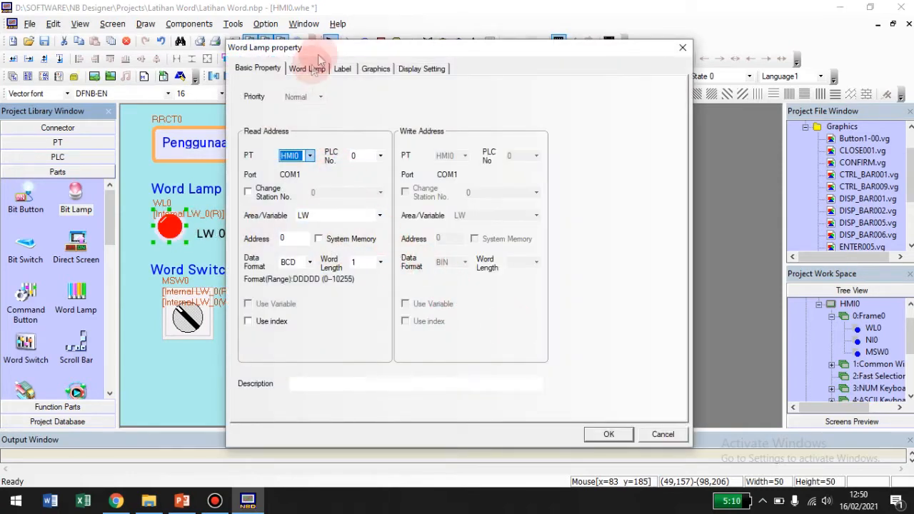
pyautogui.moveTo(325, 48); pyautogui.dragTo(387, 57)
pyautogui.click(368, 77)
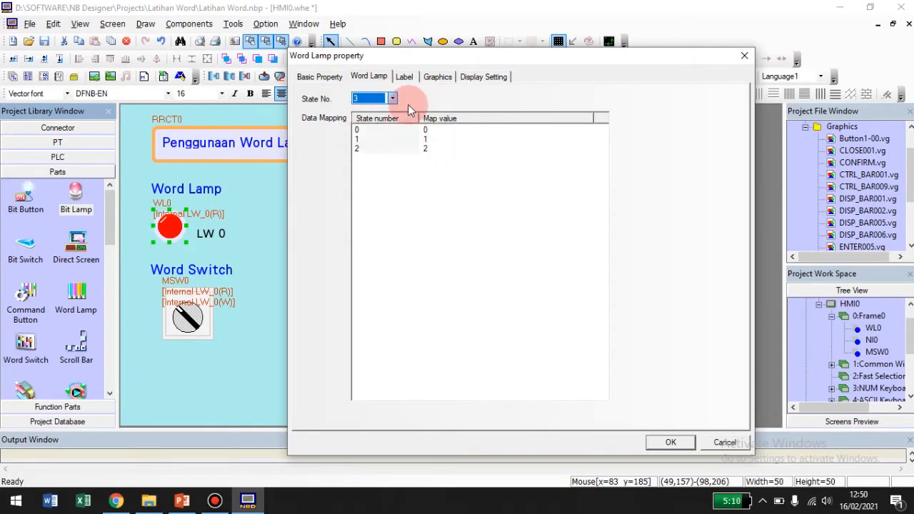
pyautogui.click(391, 100)
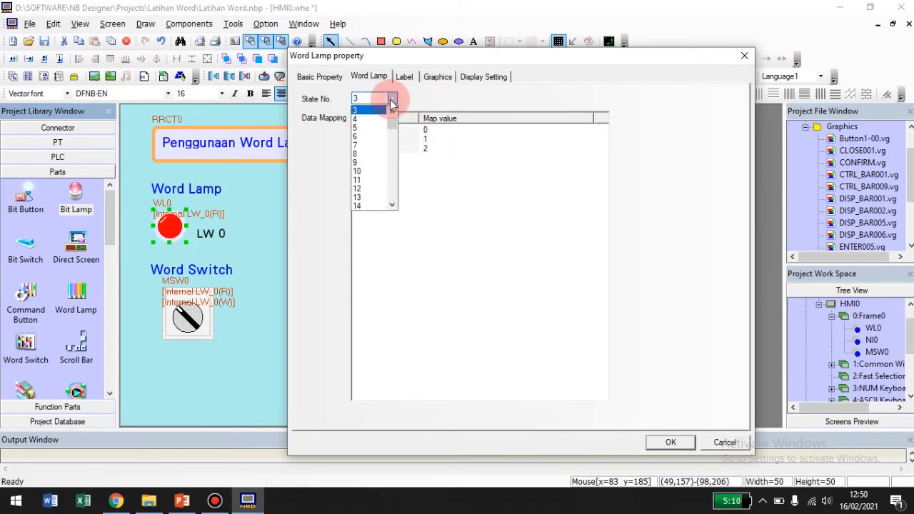
pyautogui.moveTo(398, 125)
pyautogui.mouseDown()
pyautogui.moveTo(396, 229)
pyautogui.moveTo(396, 111)
pyautogui.mouseUp()
pyautogui.click(390, 99)
pyautogui.click(389, 99)
pyautogui.click(384, 110)
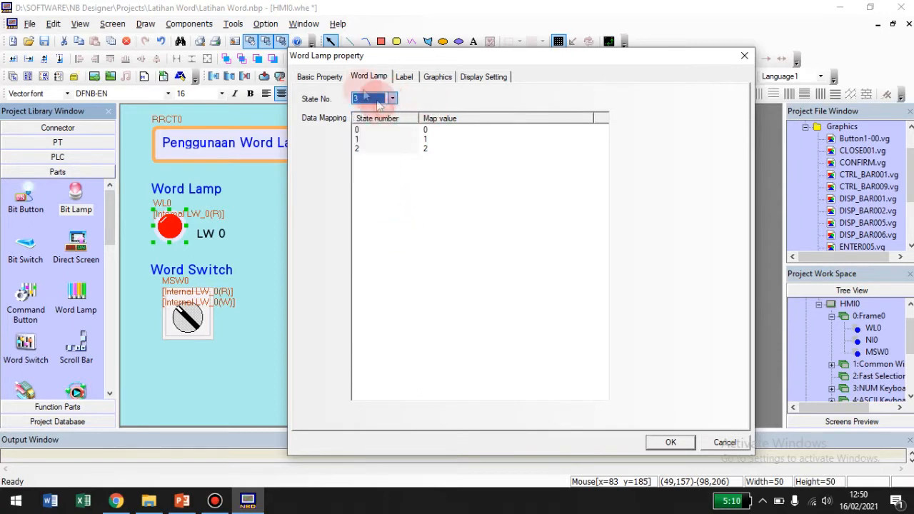
# Step: Set the word lamp's read address area to LW and its data format to BCD
pyautogui.click(319, 76)
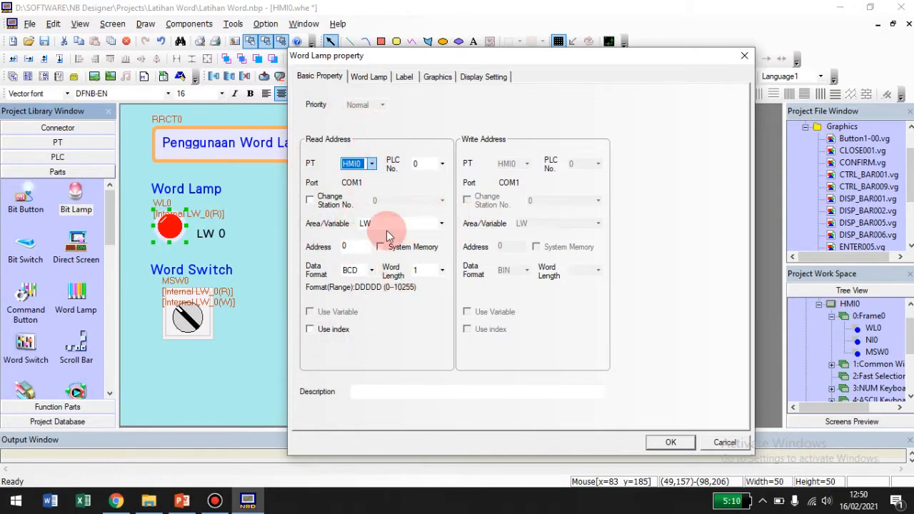
pyautogui.click(440, 223)
pyautogui.click(440, 224)
pyautogui.click(441, 223)
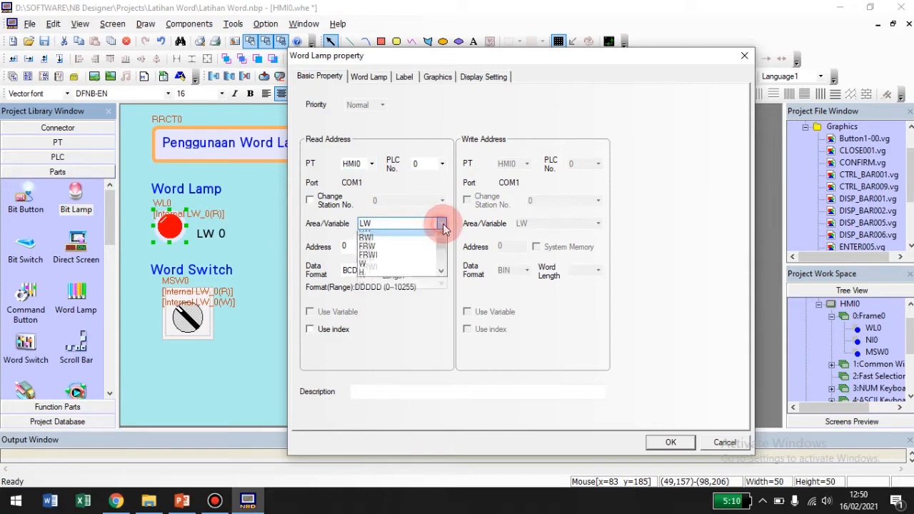
pyautogui.click(378, 242)
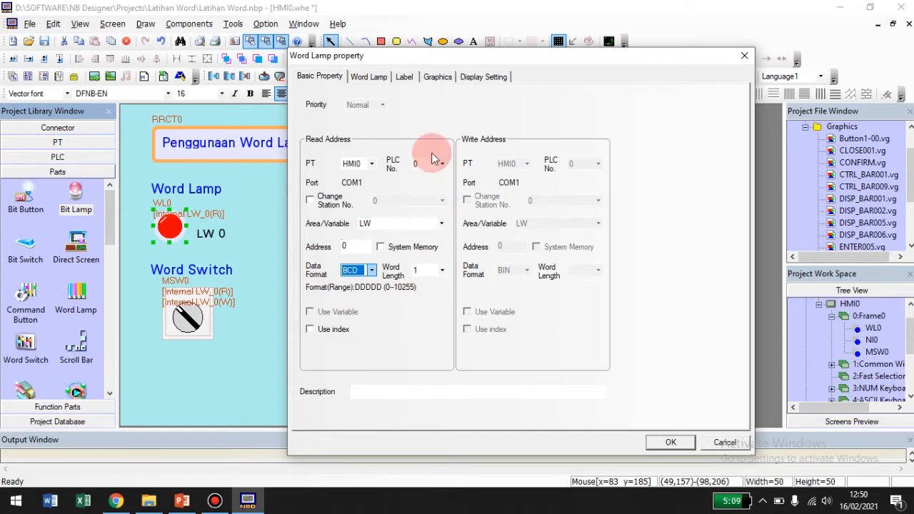
# Step: Review the word lamp's state number choices and the label message for state 0
pyautogui.click(368, 77)
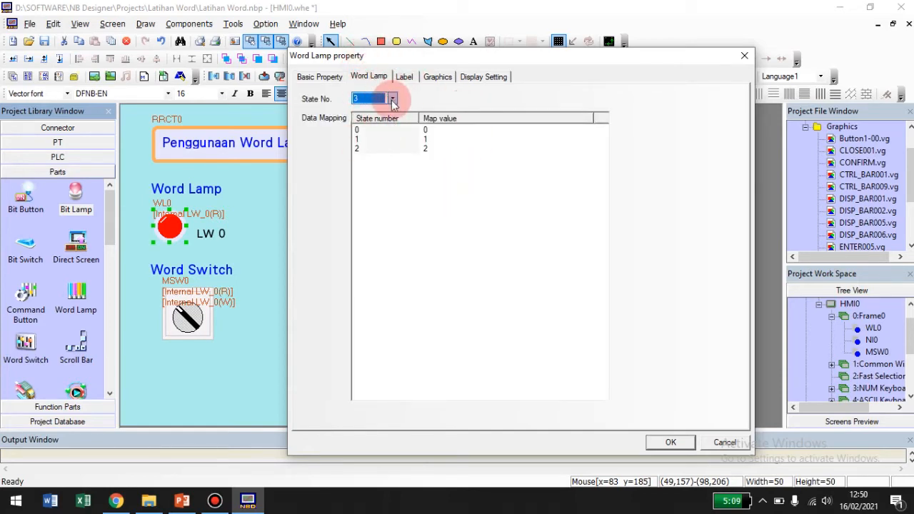
pyautogui.click(392, 99)
pyautogui.moveTo(395, 119)
pyautogui.mouseDown()
pyautogui.moveTo(397, 163)
pyautogui.moveTo(394, 110)
pyautogui.mouseUp()
pyautogui.click(468, 107)
pyautogui.click(404, 83)
pyautogui.click(443, 177)
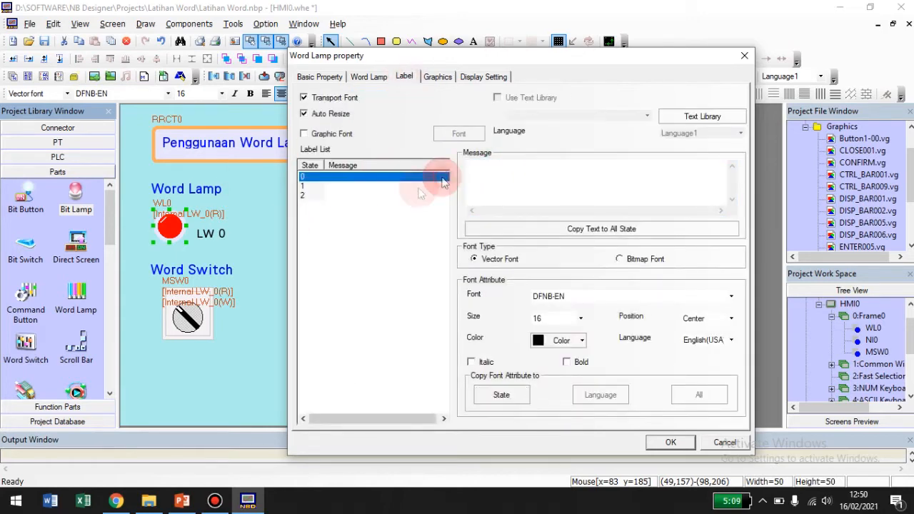
pyautogui.click(584, 197)
# Step: Compare the word lamp's graphics for each state with its configured state number
pyautogui.click(437, 77)
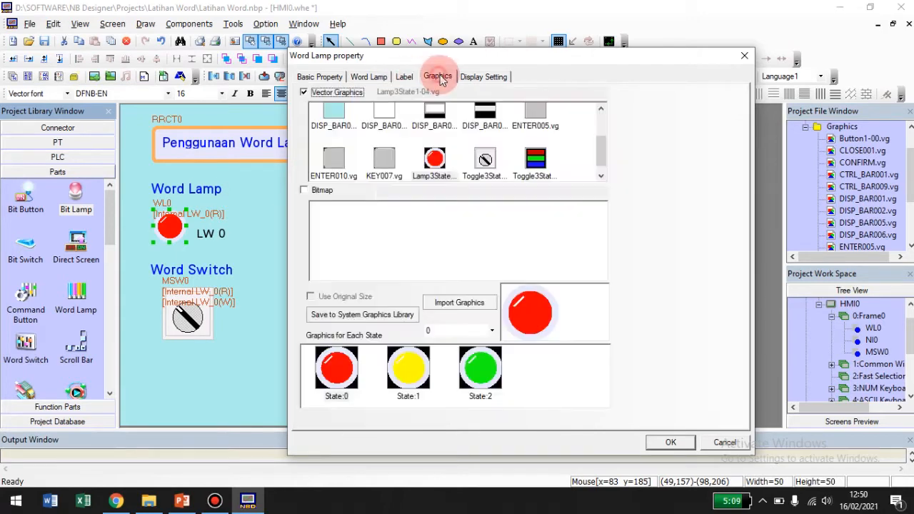
pyautogui.moveTo(598, 142); pyautogui.dragTo(604, 167)
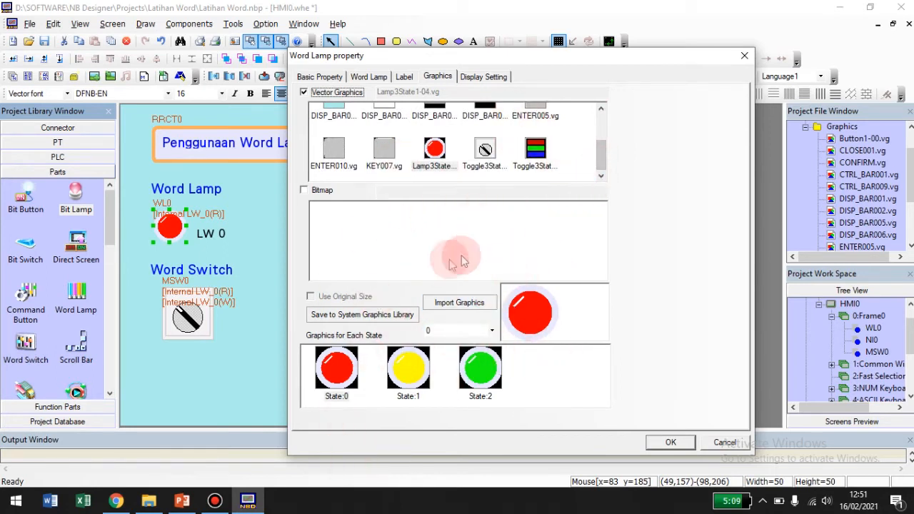
pyautogui.click(369, 77)
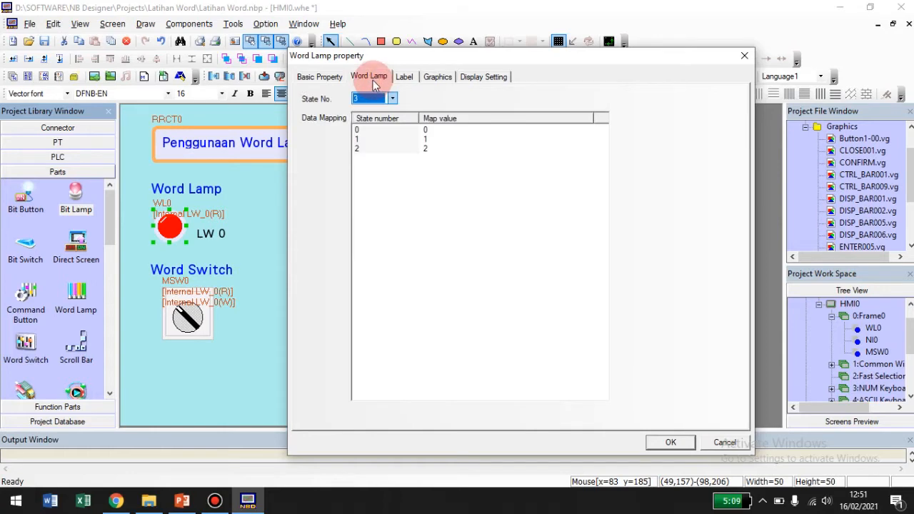
pyautogui.click(393, 99)
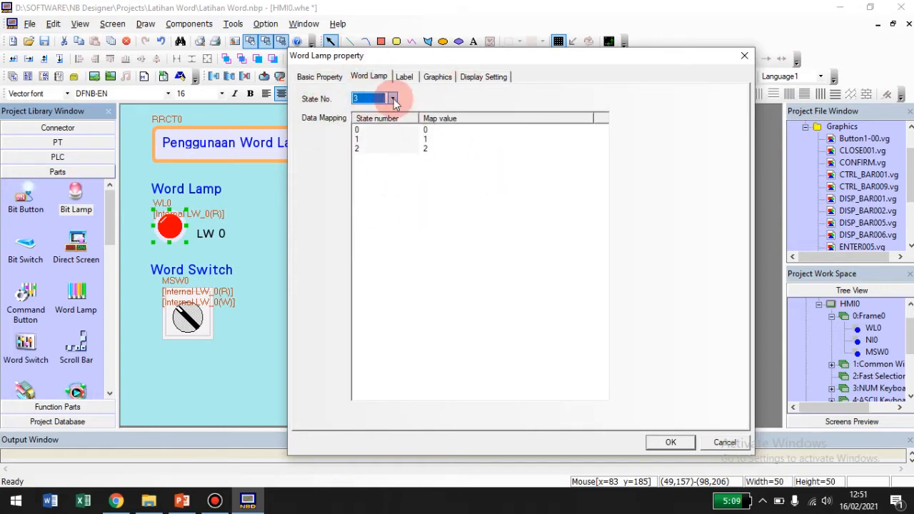
pyautogui.click(391, 100)
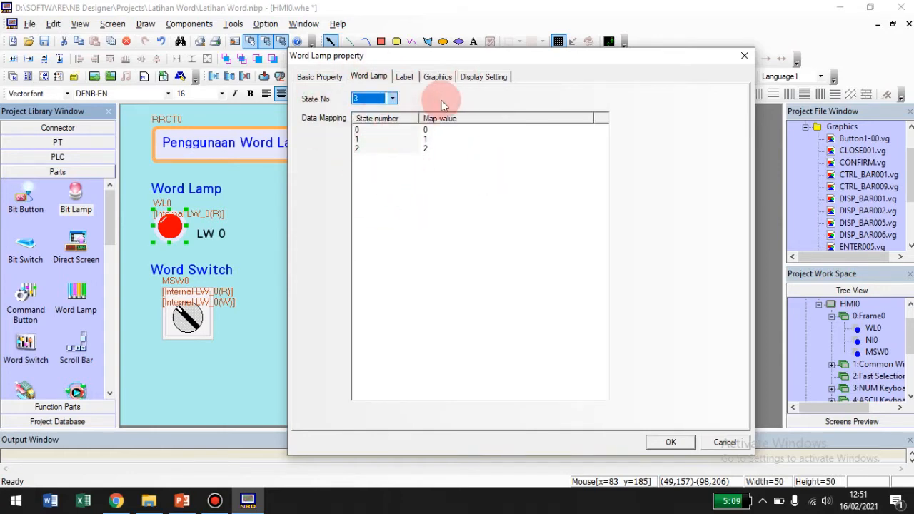
pyautogui.click(436, 76)
pyautogui.moveTo(607, 153)
pyautogui.mouseDown()
pyautogui.moveTo(604, 126)
pyautogui.moveTo(605, 153)
pyautogui.mouseUp()
pyautogui.click(429, 375)
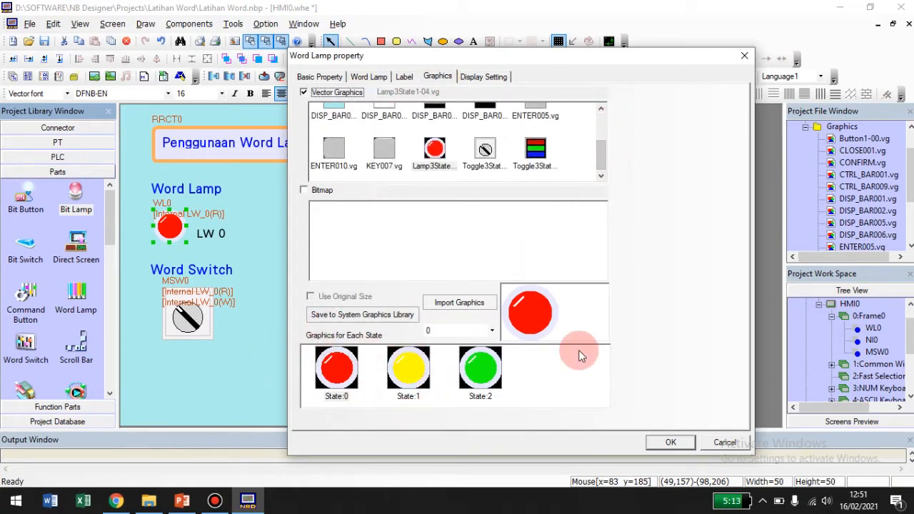
# Step: Try Button1-00.vg as the word lamp's vector graphic and switch back to Lamp3State1-04.vg
pyautogui.moveTo(604, 157); pyautogui.dragTo(599, 118)
pyautogui.click(344, 119)
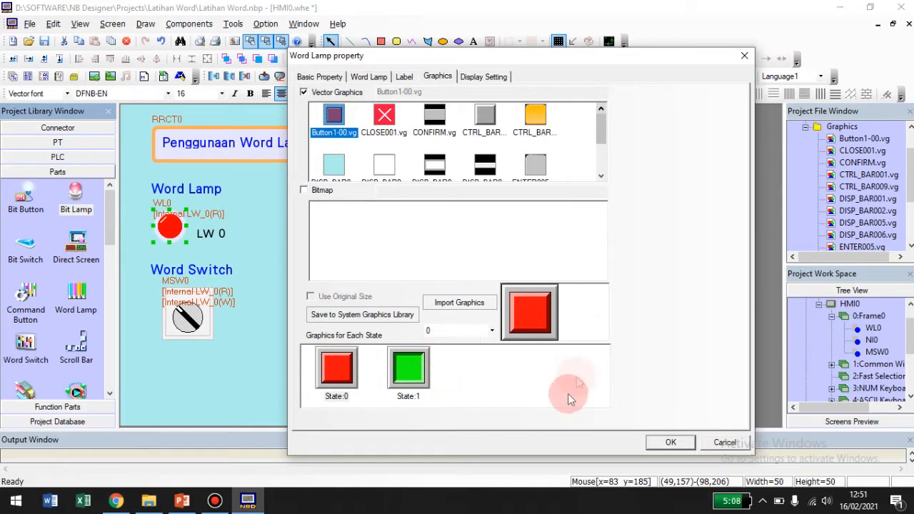
pyautogui.moveTo(600, 125); pyautogui.dragTo(601, 169)
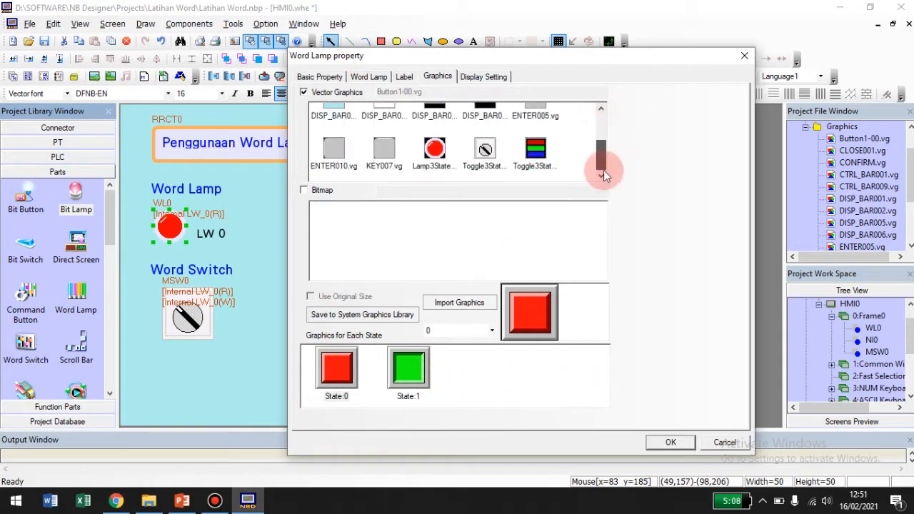
pyautogui.click(435, 149)
# Step: Start importing a graphic and open the vg lamp folder of the system graphics library
pyautogui.click(461, 302)
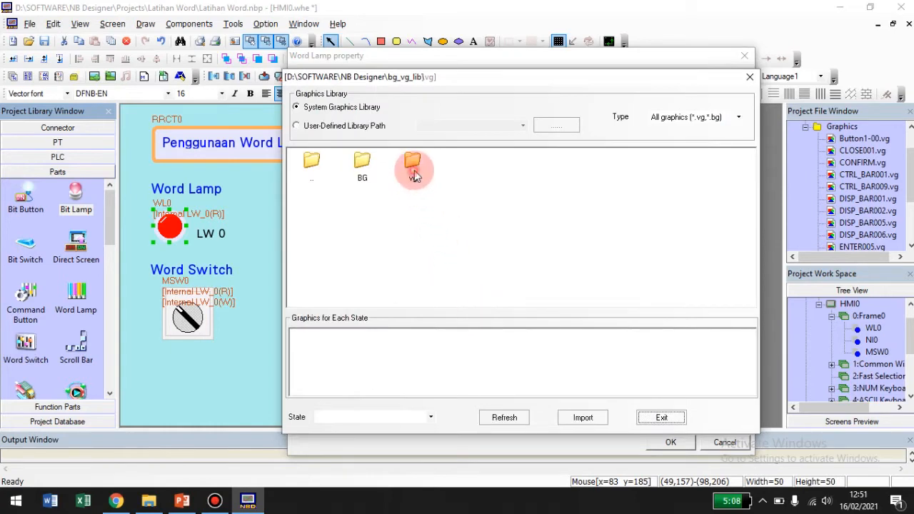
pyautogui.doubleClick(419, 177)
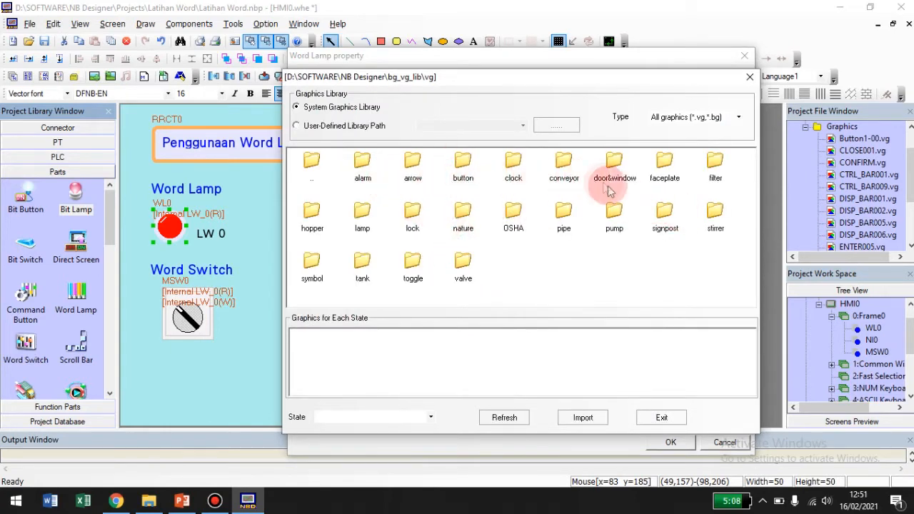
pyautogui.doubleClick(362, 211)
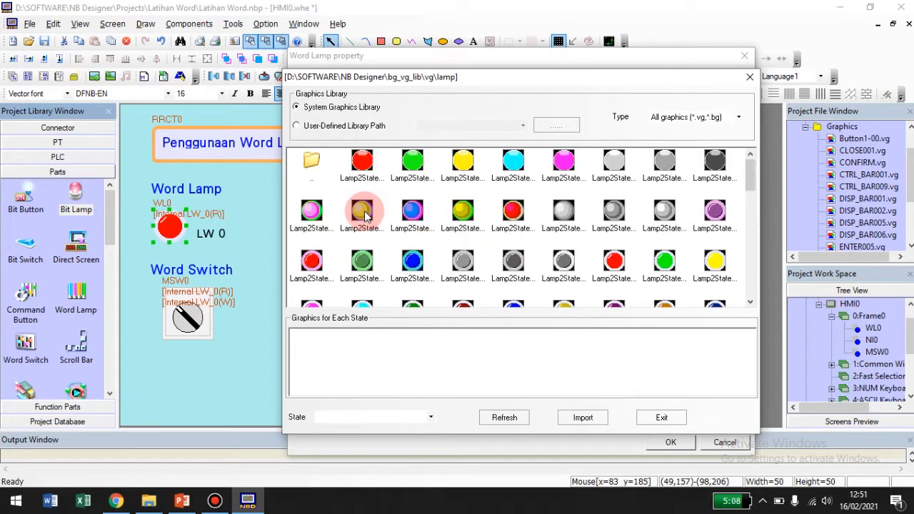
# Step: Preview the per-state graphics of Lamp2State4-03.vg, Lamp3State1-04.vg and Lamp3State1-05.vg in the lamp library
pyautogui.moveTo(760, 187); pyautogui.dragTo(755, 245)
pyautogui.click(614, 212)
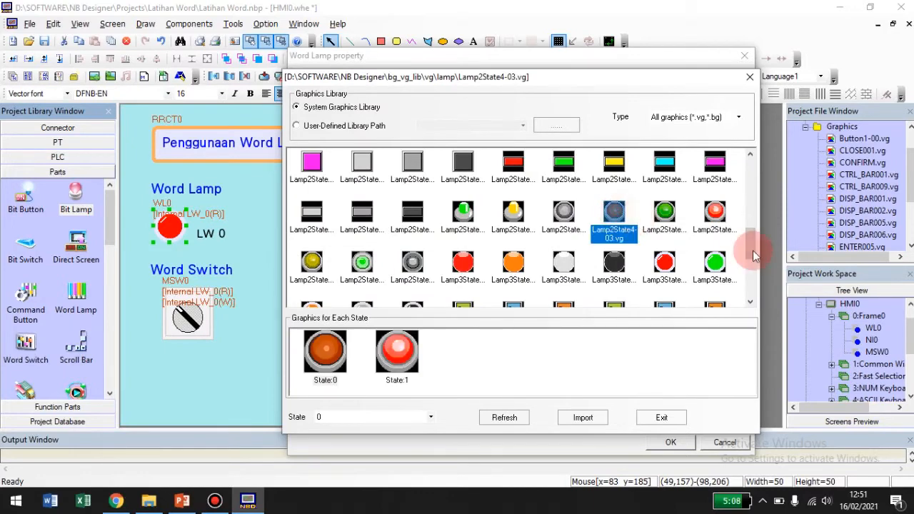
pyautogui.scroll(-1, 742, 251)
pyautogui.click(665, 203)
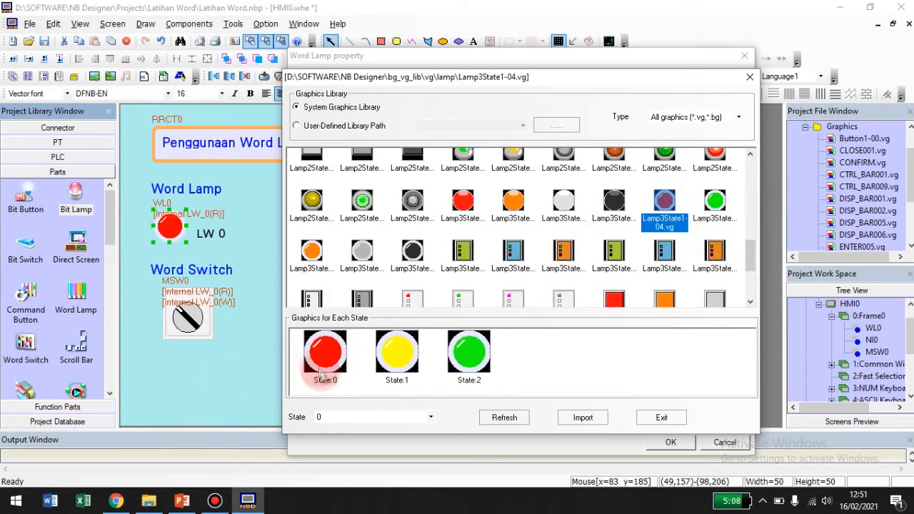
pyautogui.click(714, 202)
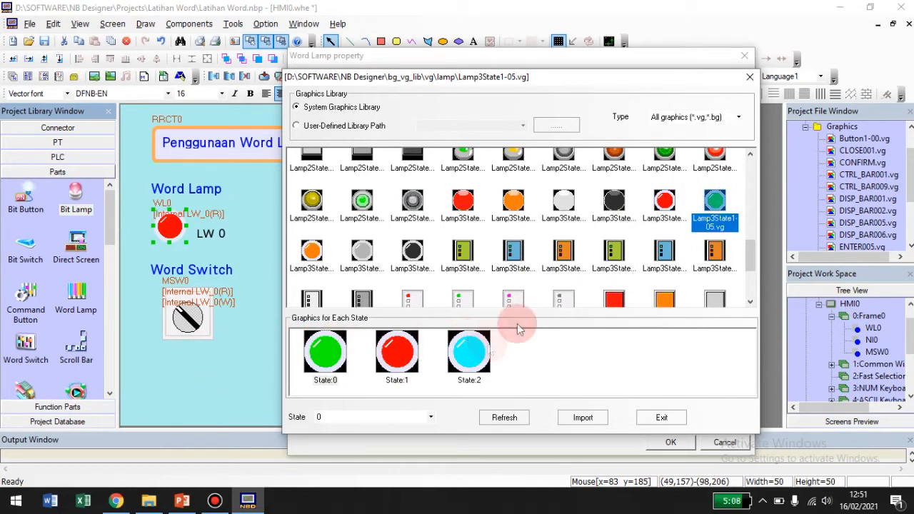
# Step: Import Lamp3State1-04.vg from the lamp library and assign it as the word lamp's vector graphic
pyautogui.click(664, 203)
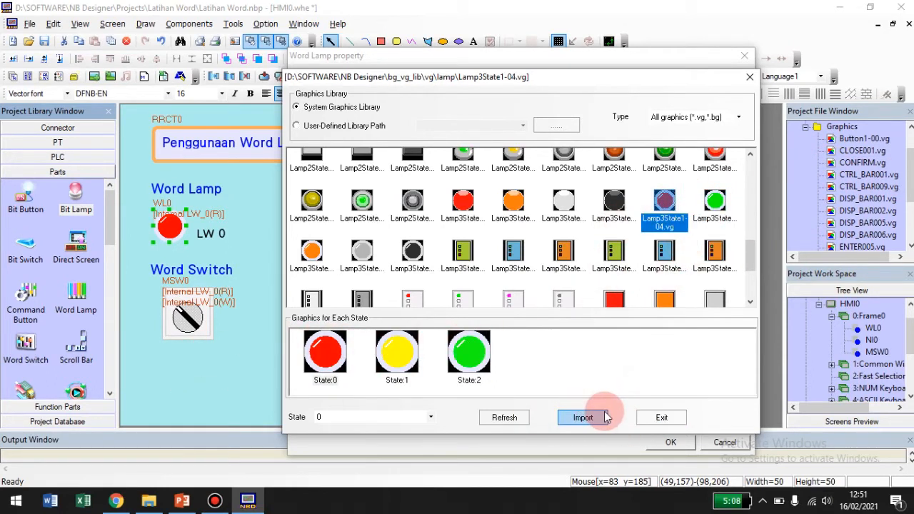
pyautogui.click(583, 417)
pyautogui.click(435, 148)
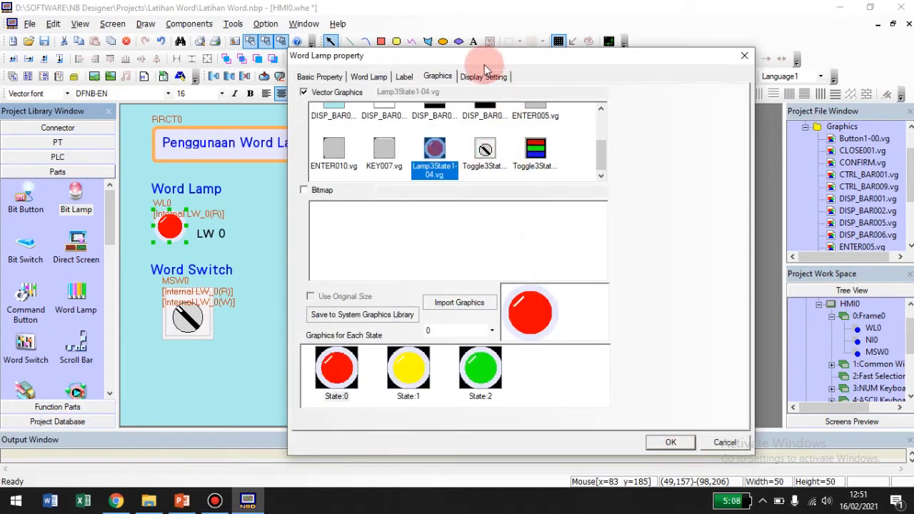
pyautogui.click(484, 79)
pyautogui.click(437, 76)
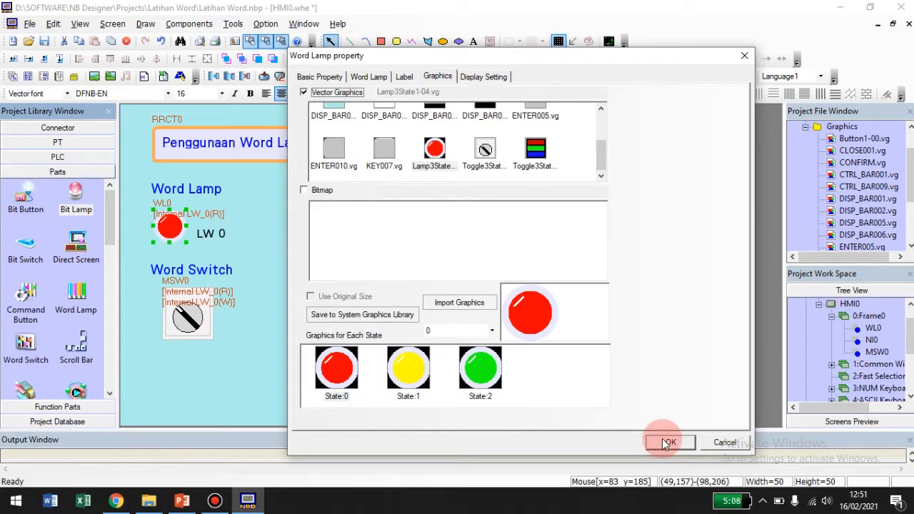
# Step: Apply the word lamp's property changes
pyautogui.click(664, 443)
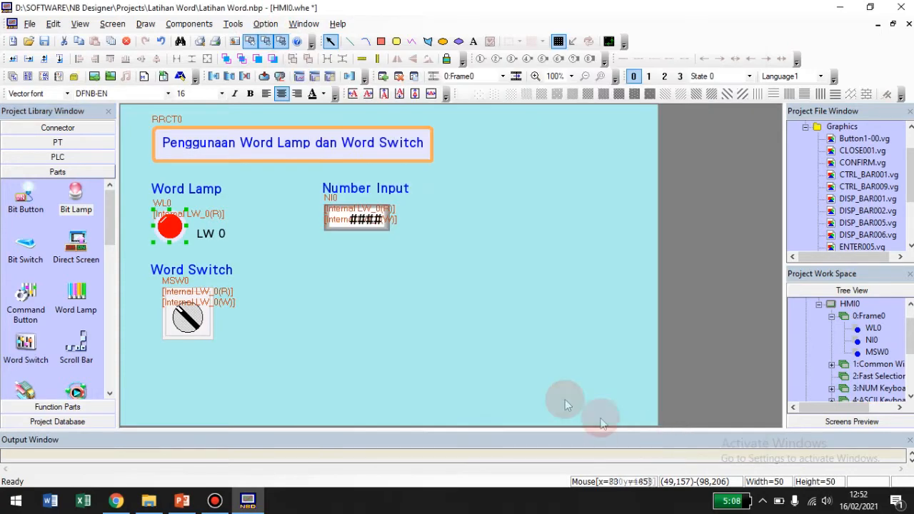
pyautogui.click(322, 220)
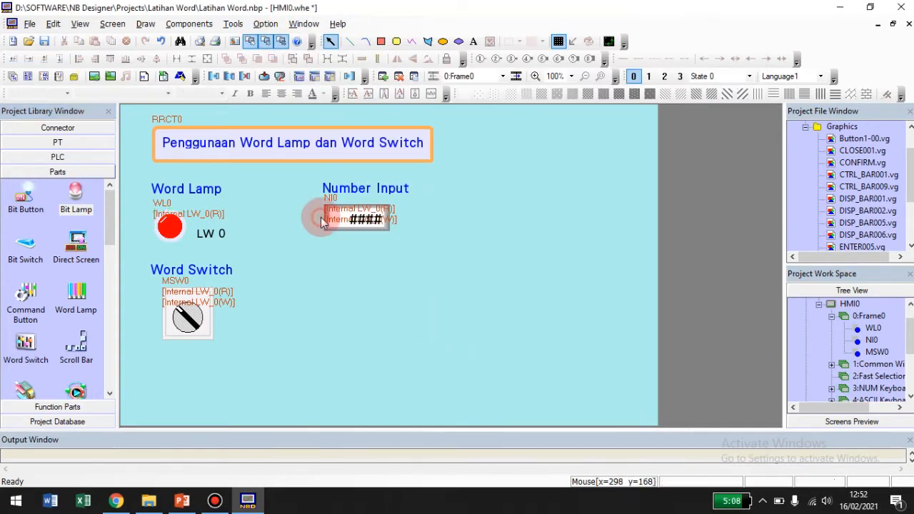
# Step: Open the word switch's properties and select LW as its read address area
pyautogui.doubleClick(189, 315)
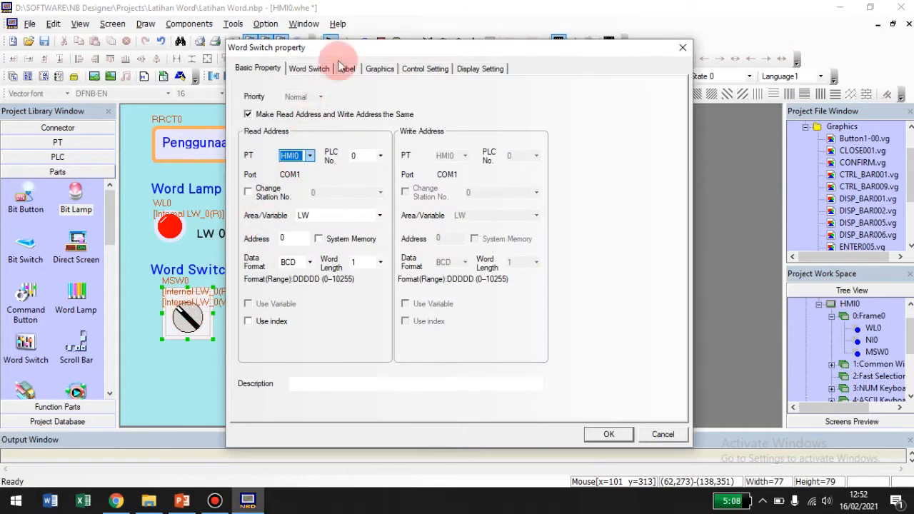
pyautogui.moveTo(347, 52); pyautogui.dragTo(388, 57)
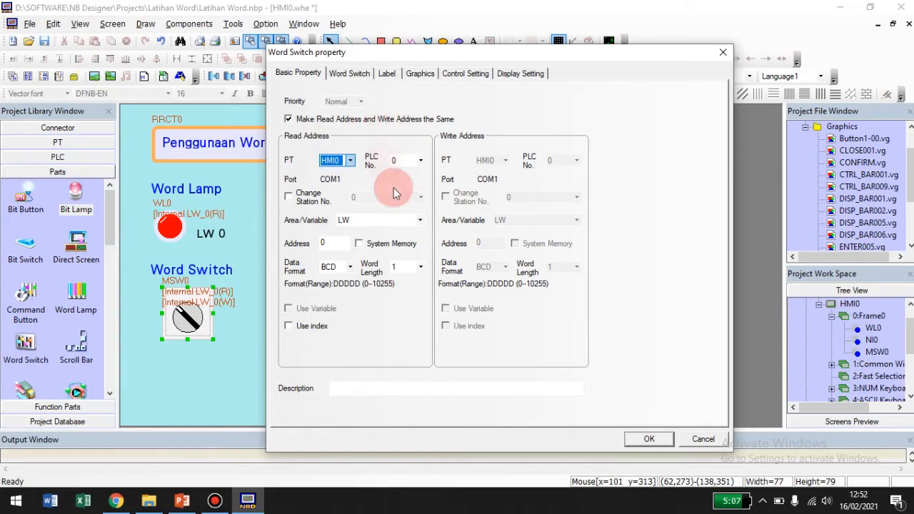
pyautogui.click(372, 226)
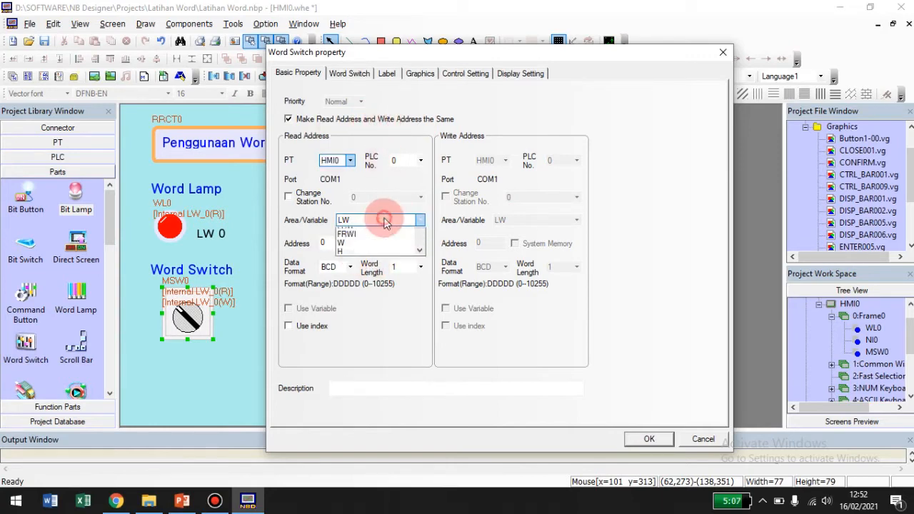
pyautogui.click(351, 227)
pyautogui.moveTo(433, 51); pyautogui.dragTo(518, 51)
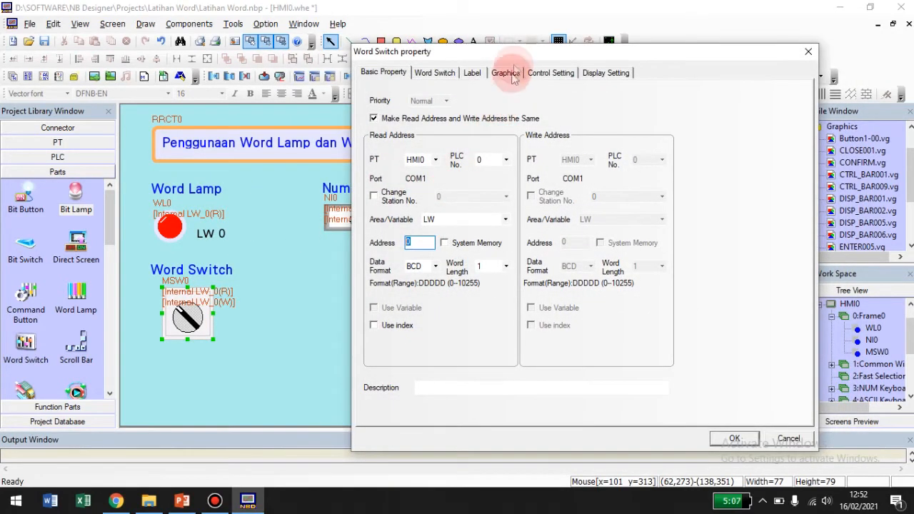
pyautogui.moveTo(514, 52); pyautogui.dragTo(478, 41)
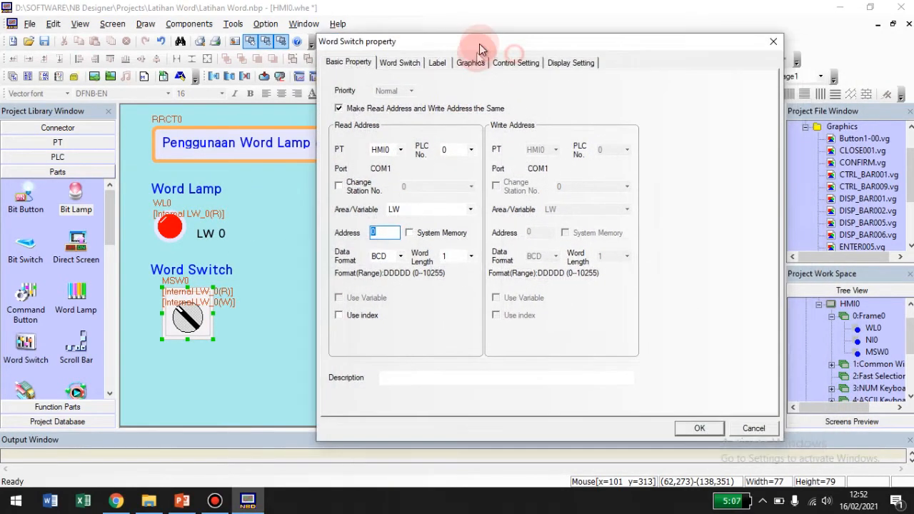
# Step: Set the word switch's type to Add and its number of states to 3
pyautogui.click(411, 64)
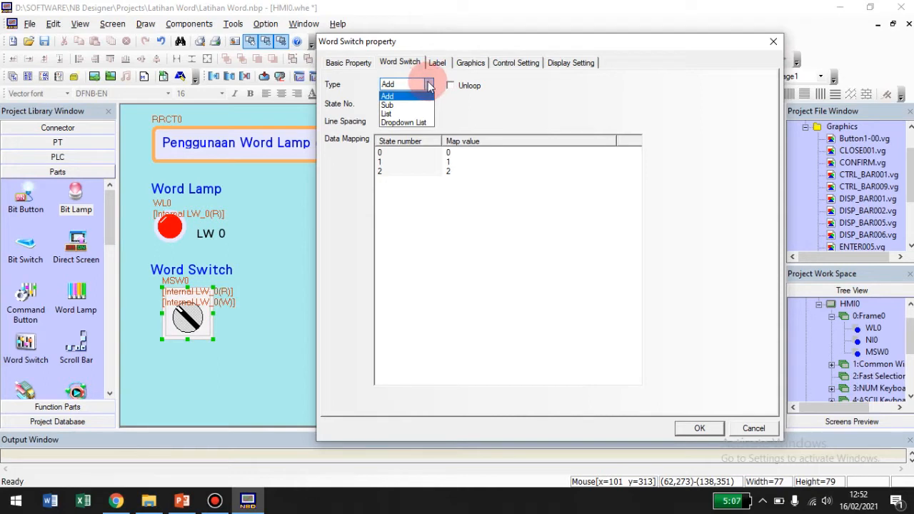
pyautogui.click(423, 96)
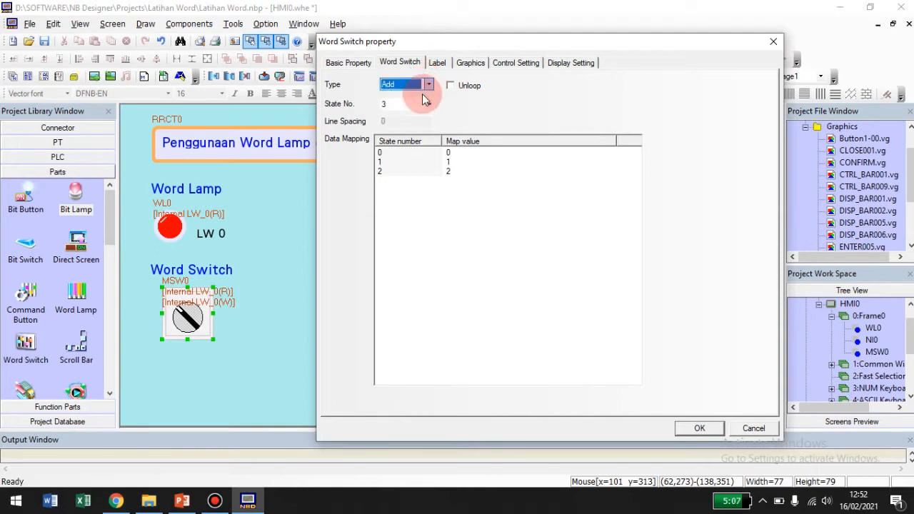
pyautogui.click(439, 85)
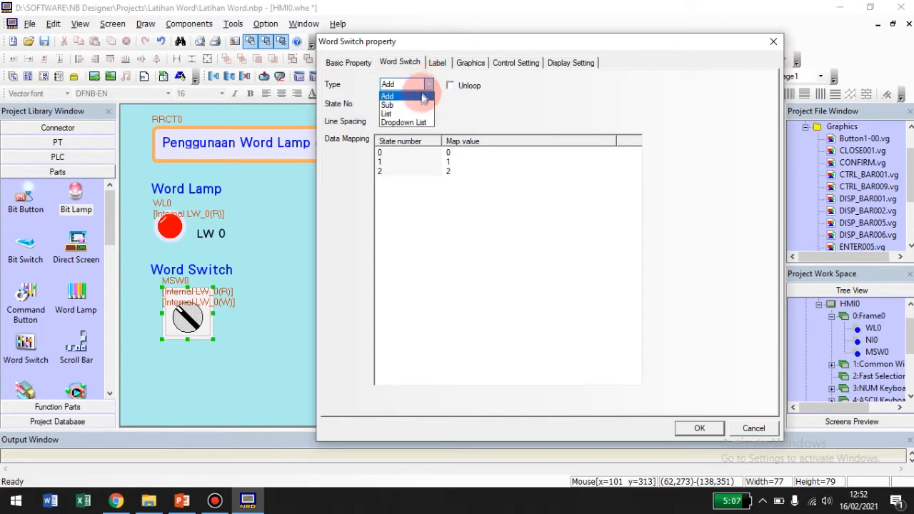
pyautogui.click(421, 84)
pyautogui.click(425, 105)
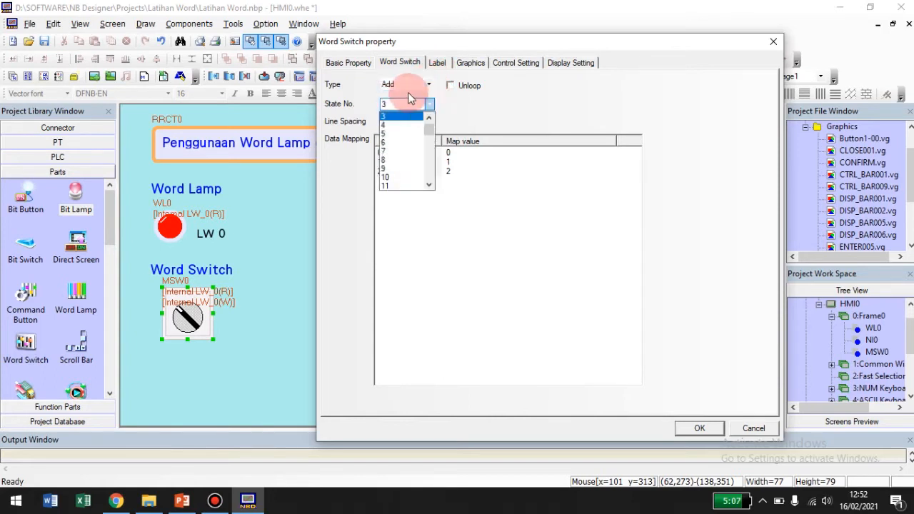
pyautogui.click(426, 105)
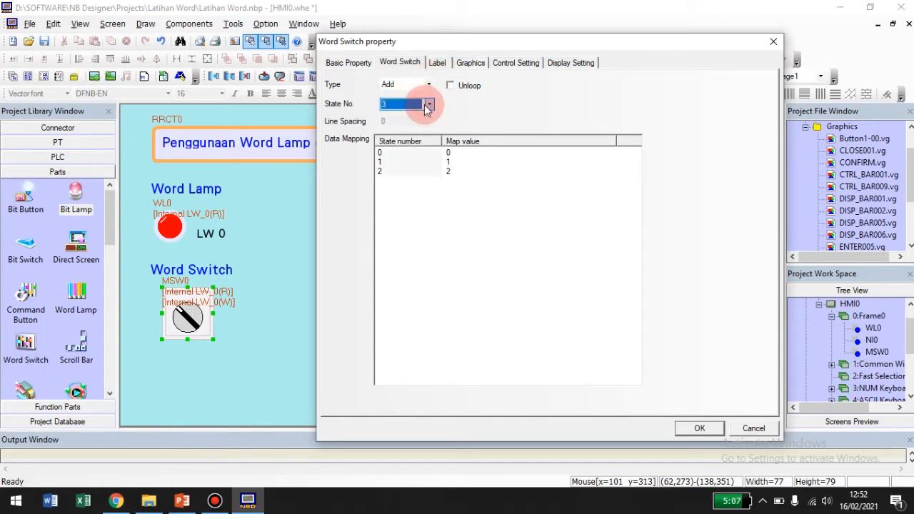
pyautogui.click(396, 125)
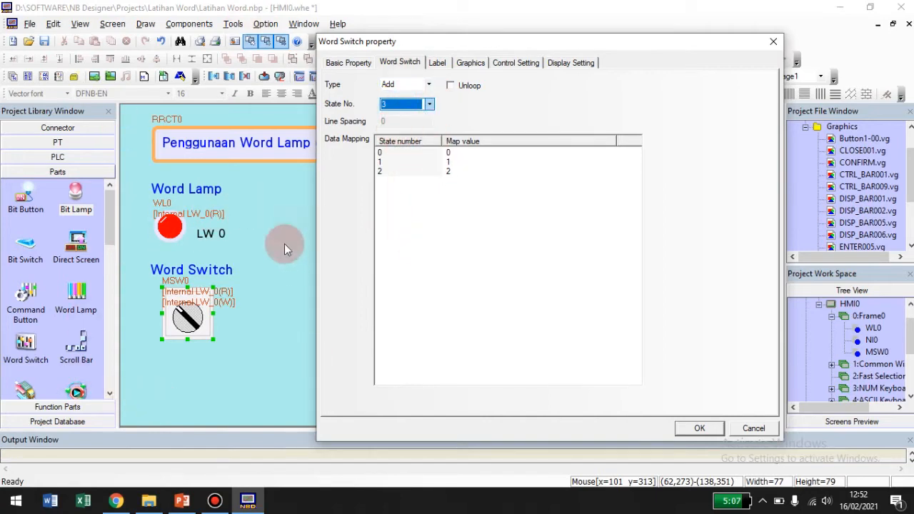
# Step: Review the word switch's graphics and open the vg toggle folder of the system graphics library
pyautogui.click(438, 63)
pyautogui.click(470, 63)
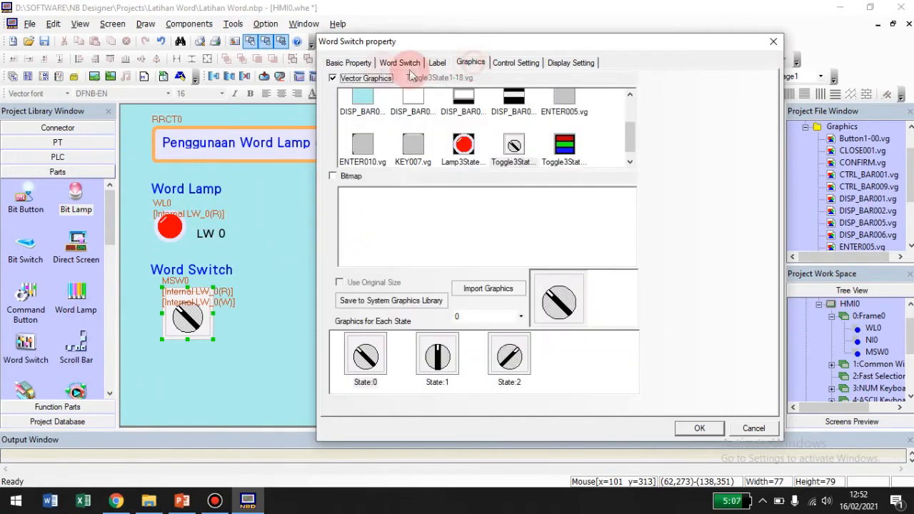
pyautogui.click(630, 143)
pyautogui.moveTo(630, 143); pyautogui.dragTo(612, 159)
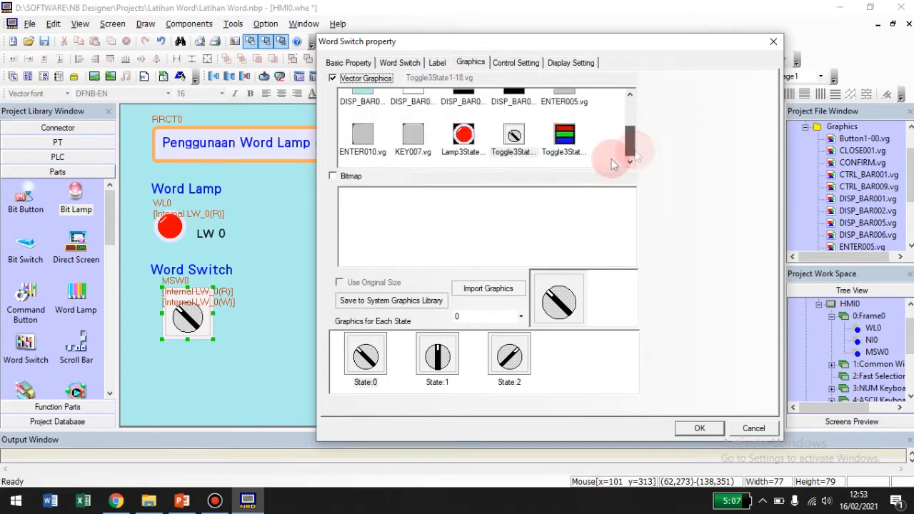
pyautogui.click(504, 289)
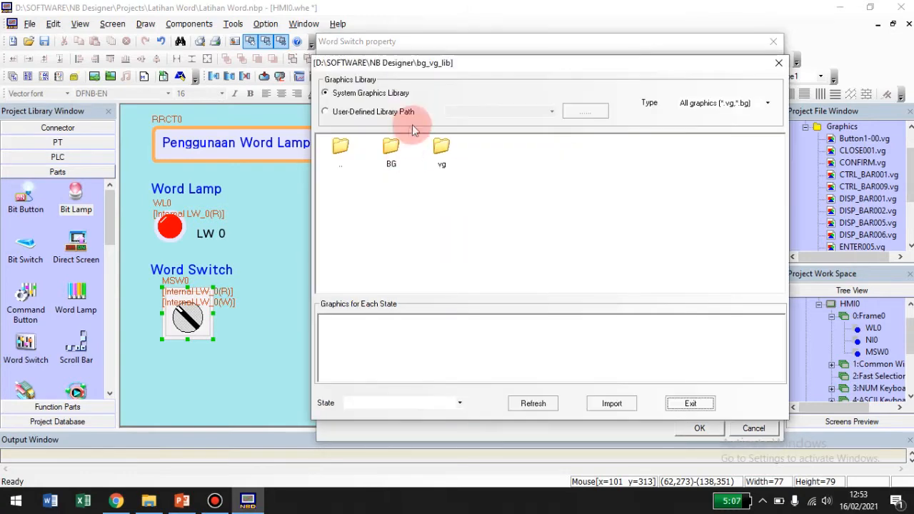
pyautogui.doubleClick(438, 145)
pyautogui.moveTo(457, 69); pyautogui.dragTo(494, 61)
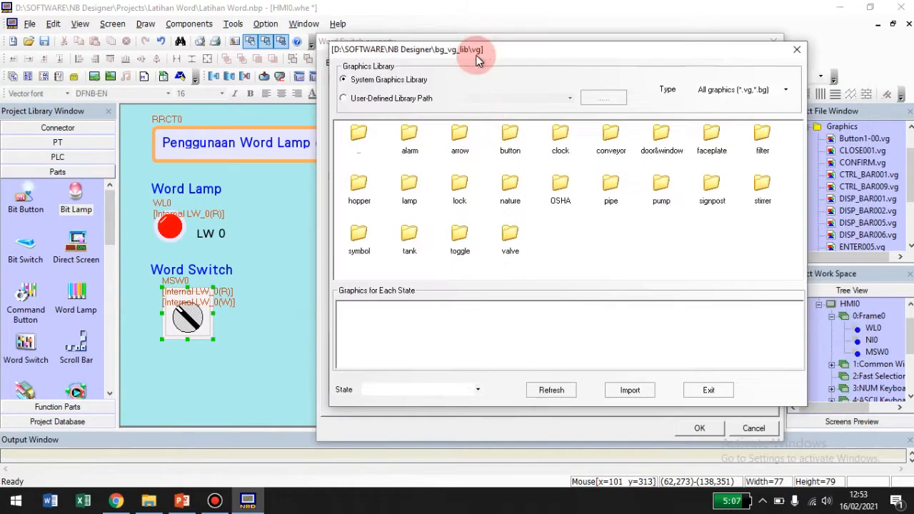
pyautogui.doubleClick(461, 235)
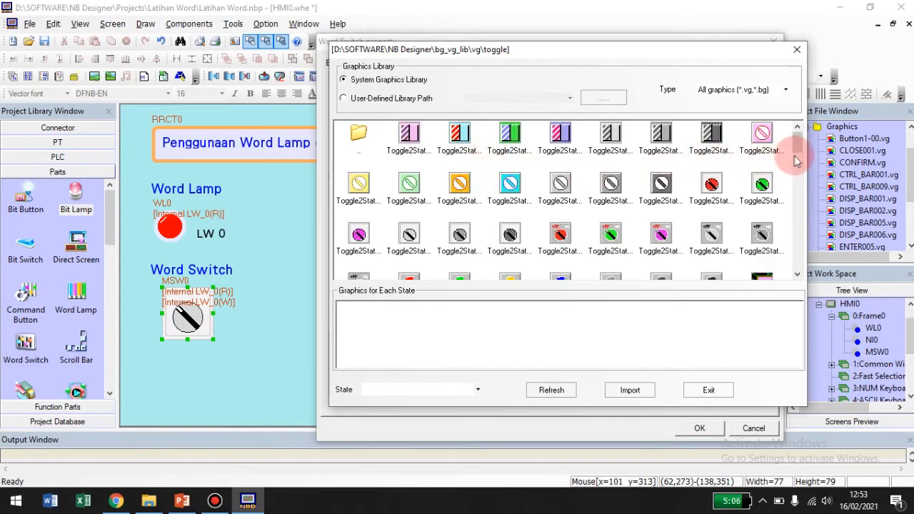
# Step: Preview the per-state graphics of several two-state toggles and Toggle3State1-18.vg, and leave the library without importing
pyautogui.moveTo(791, 153); pyautogui.dragTo(795, 157)
pyautogui.scroll(1, 606, 190)
pyautogui.click(608, 187)
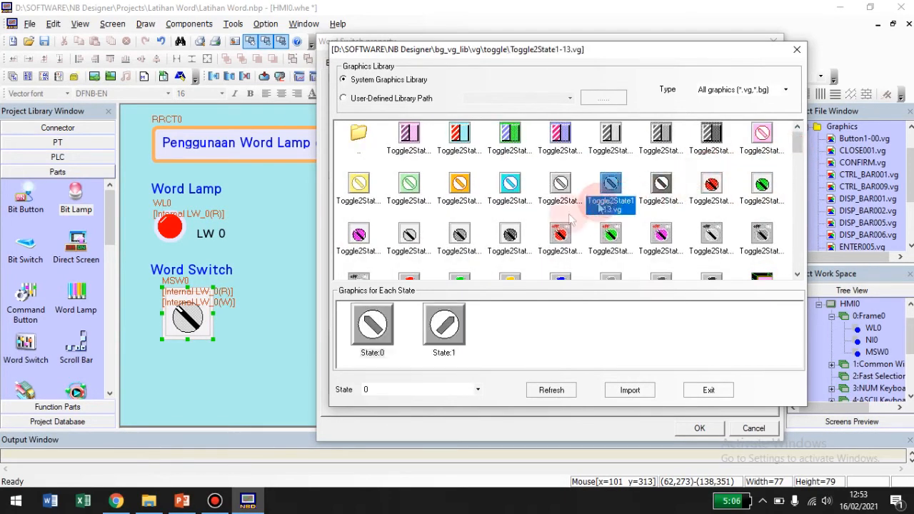
pyautogui.click(560, 235)
pyautogui.scroll(-3, 542, 222)
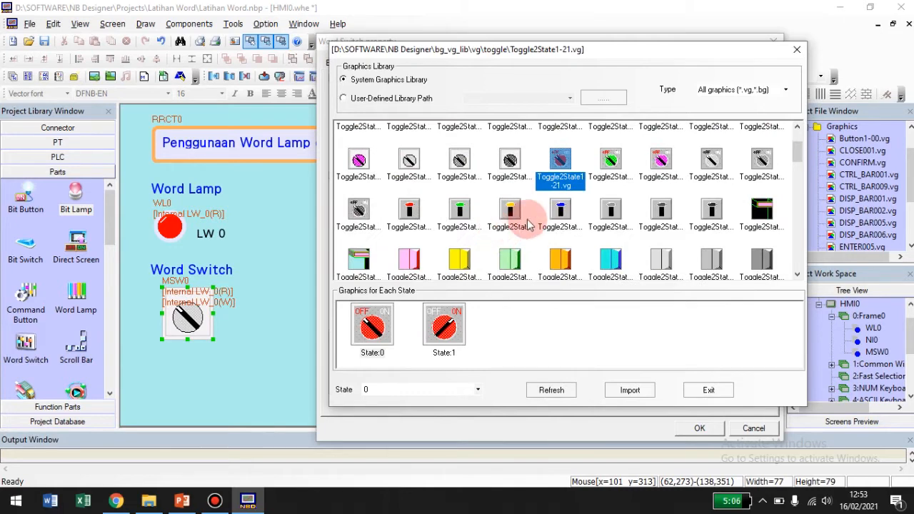
pyautogui.click(509, 173)
pyautogui.click(629, 229)
pyautogui.scroll(-2, 636, 234)
pyautogui.scroll(-5, 636, 237)
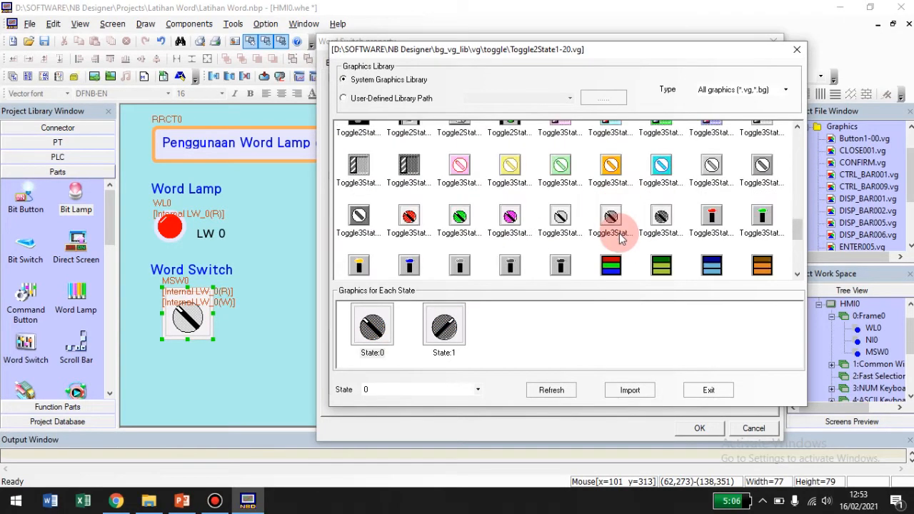
pyautogui.click(610, 166)
pyautogui.click(561, 216)
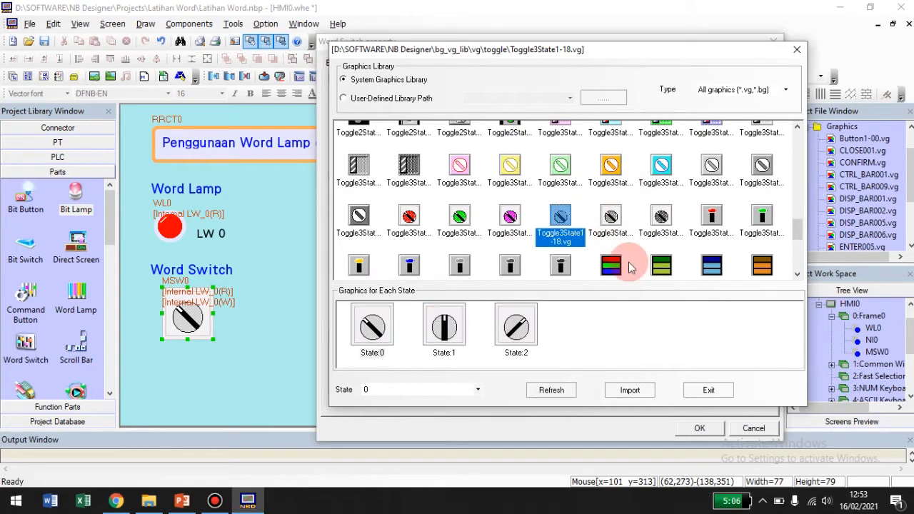
pyautogui.click(704, 390)
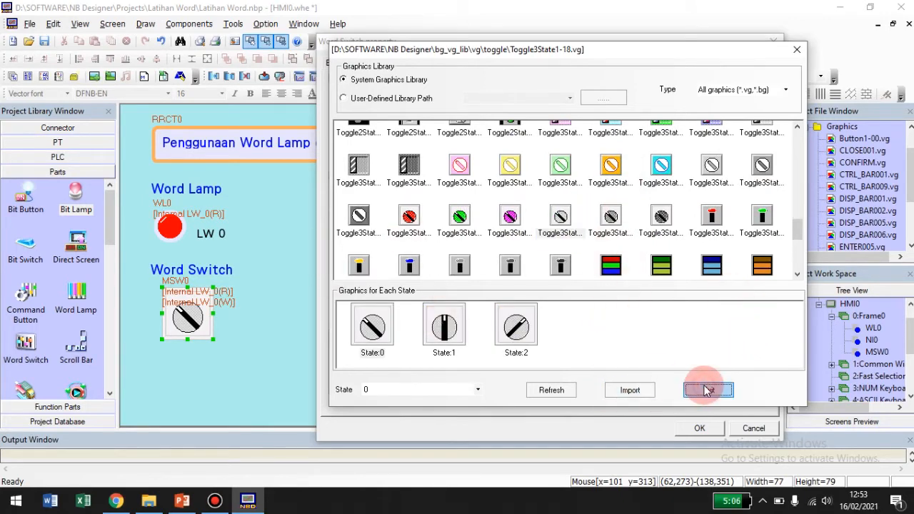
pyautogui.click(708, 389)
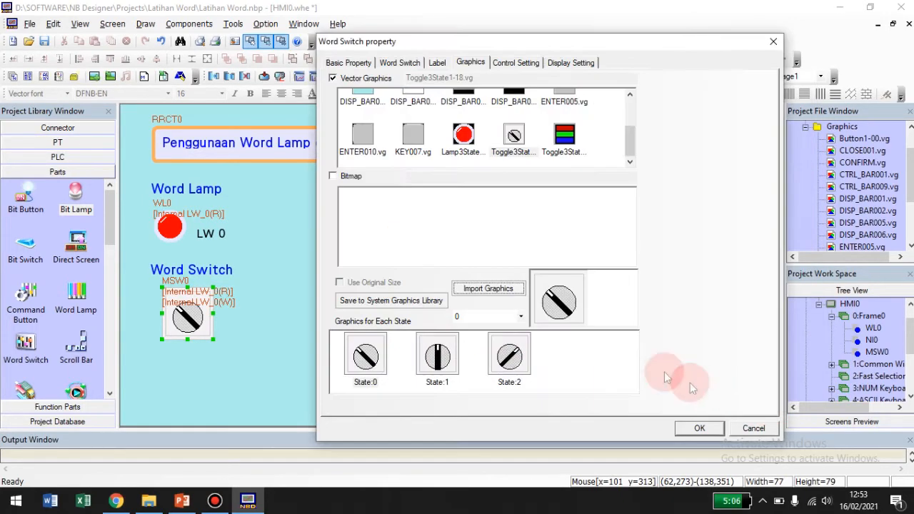
# Step: Check the word switch's control and display settings and apply its properties
pyautogui.click(532, 63)
pyautogui.click(589, 63)
pyautogui.click(332, 63)
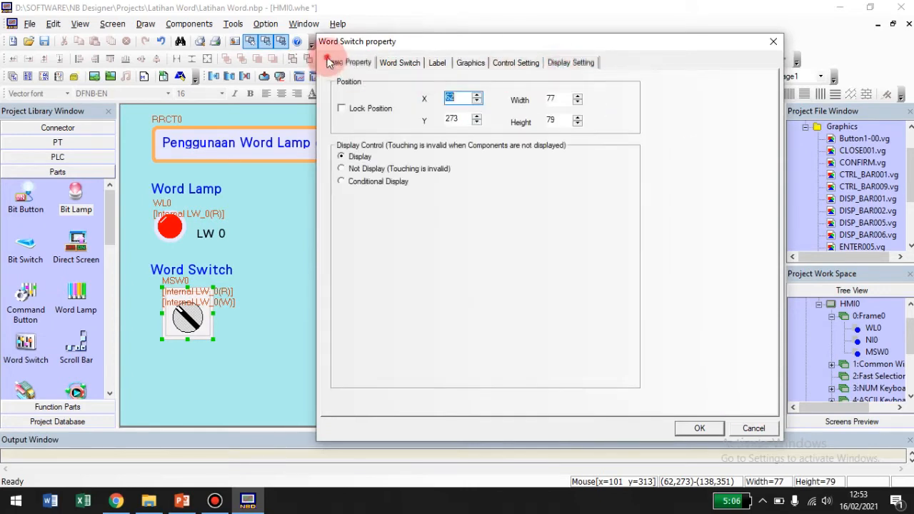
pyautogui.click(698, 428)
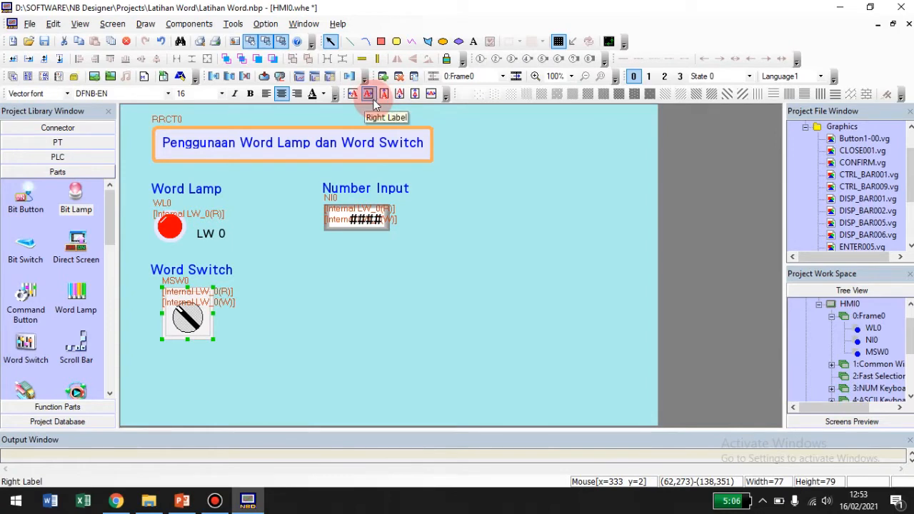
# Step: Inspect the number input's address settings and close its properties without applying changes
pyautogui.doubleClick(366, 222)
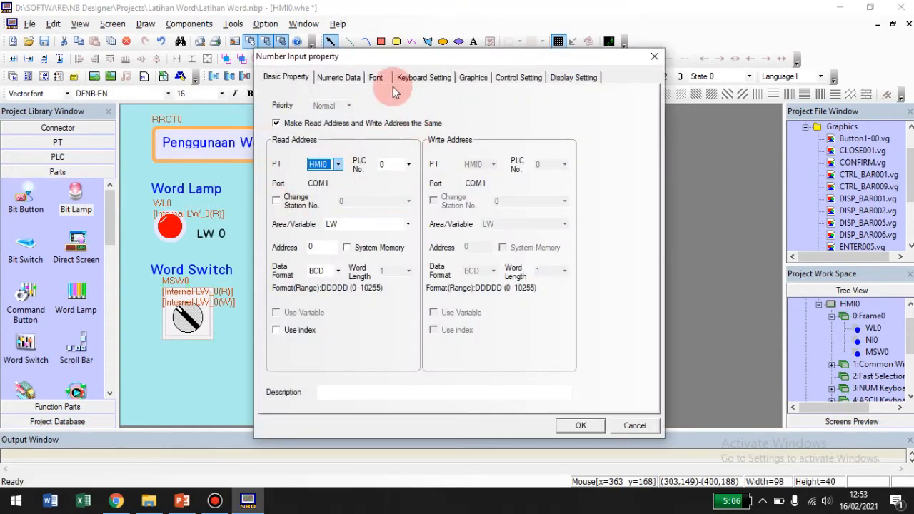
pyautogui.moveTo(400, 54); pyautogui.dragTo(557, 84)
pyautogui.moveTo(614, 71)
pyautogui.mouseDown()
pyautogui.moveTo(626, 70)
pyautogui.moveTo(596, 72)
pyautogui.mouseUp()
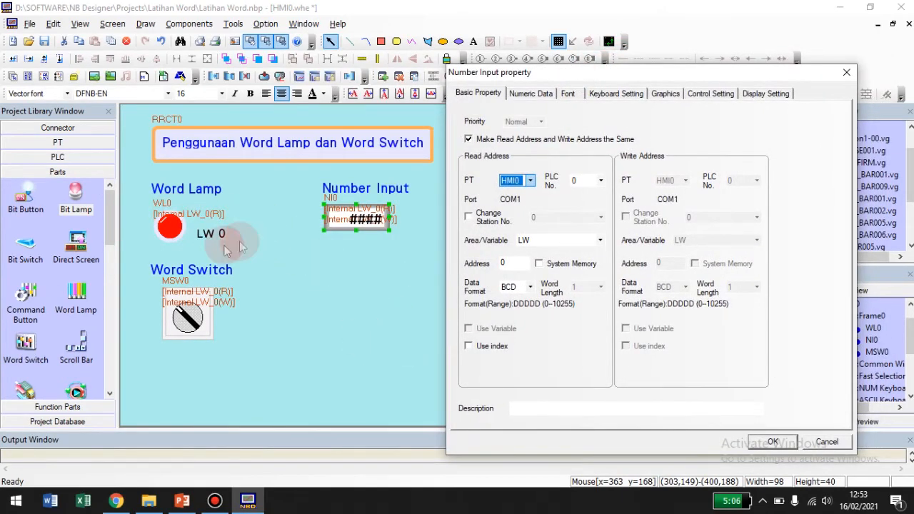
pyautogui.click(828, 442)
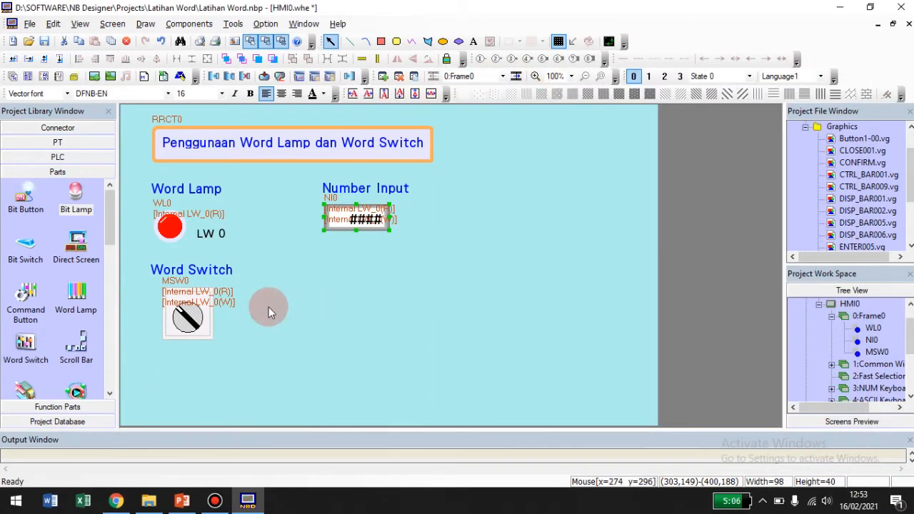
# Step: Add the text label "LW 0" in 16-point DFNB-EN beside the word switch
pyautogui.click(477, 41)
pyautogui.click(306, 292)
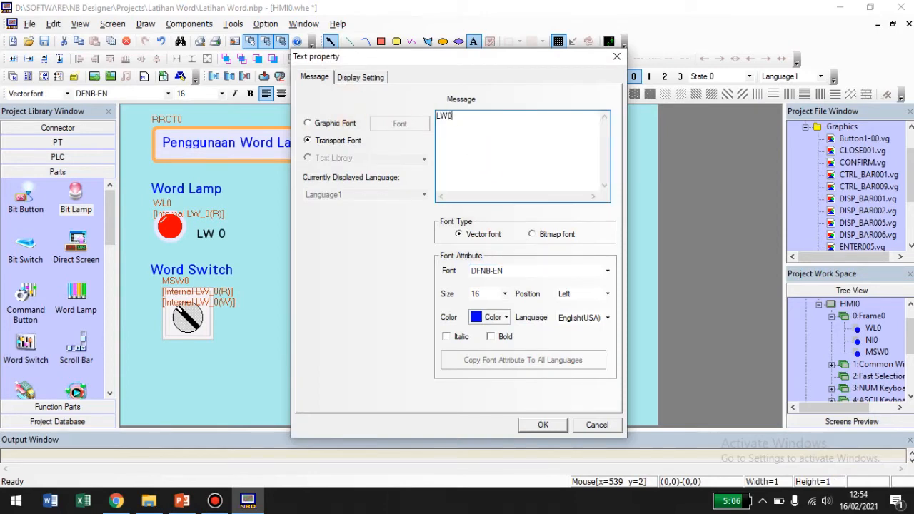
pyautogui.click(542, 424)
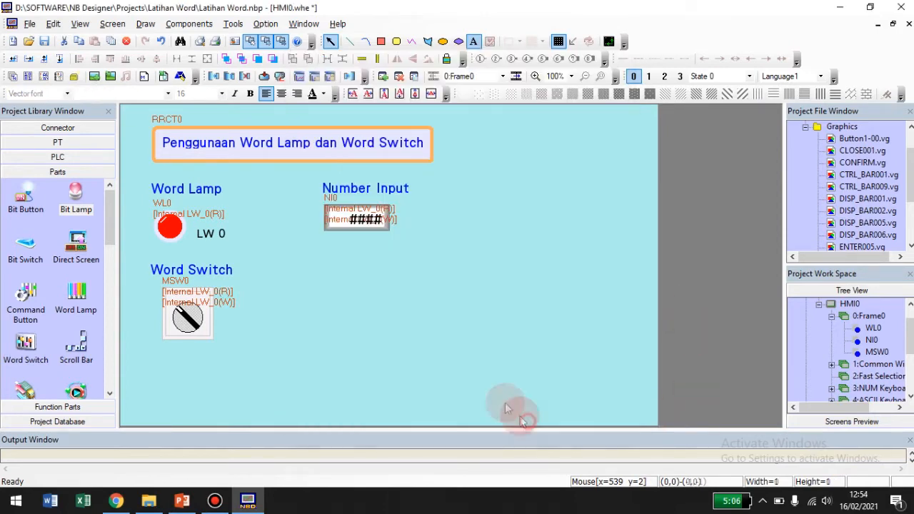
pyautogui.click(221, 325)
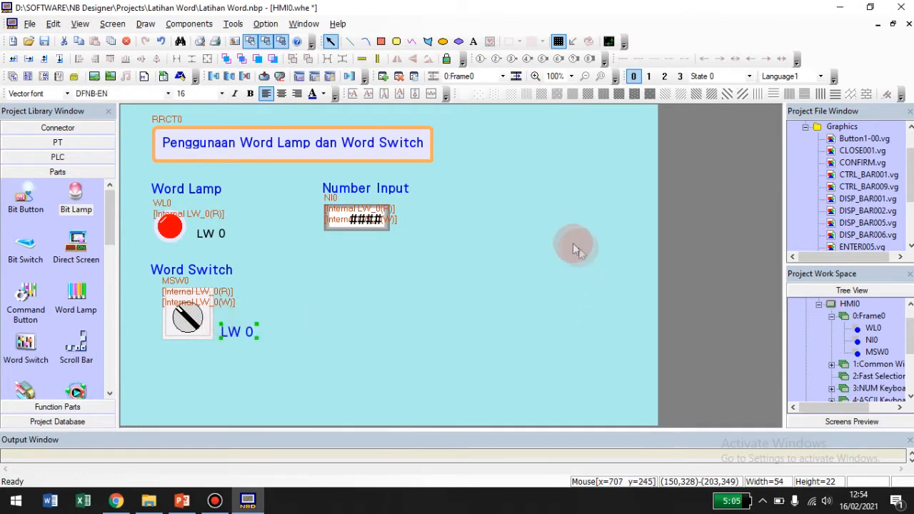
# Step: Add the text label "LW 0" in 16-point DFNB-EN beside the number input
pyautogui.click(381, 41)
pyautogui.click(474, 42)
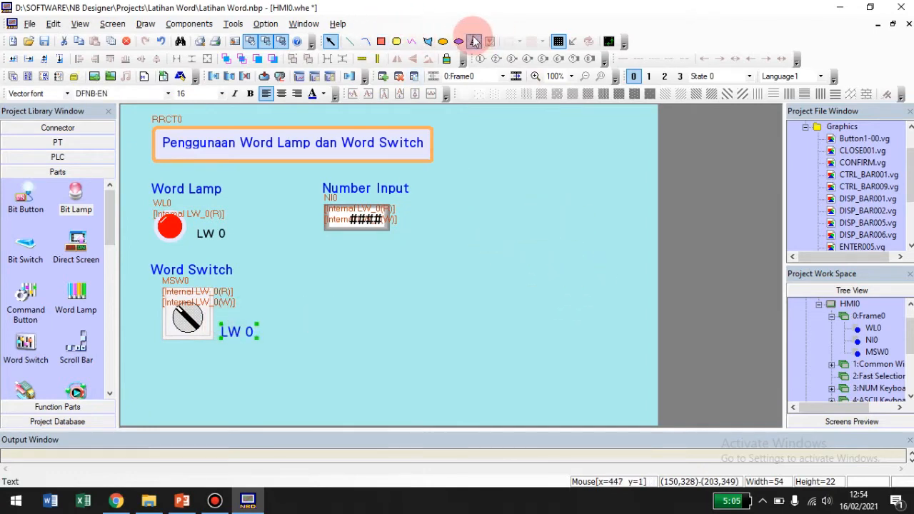
pyautogui.click(440, 218)
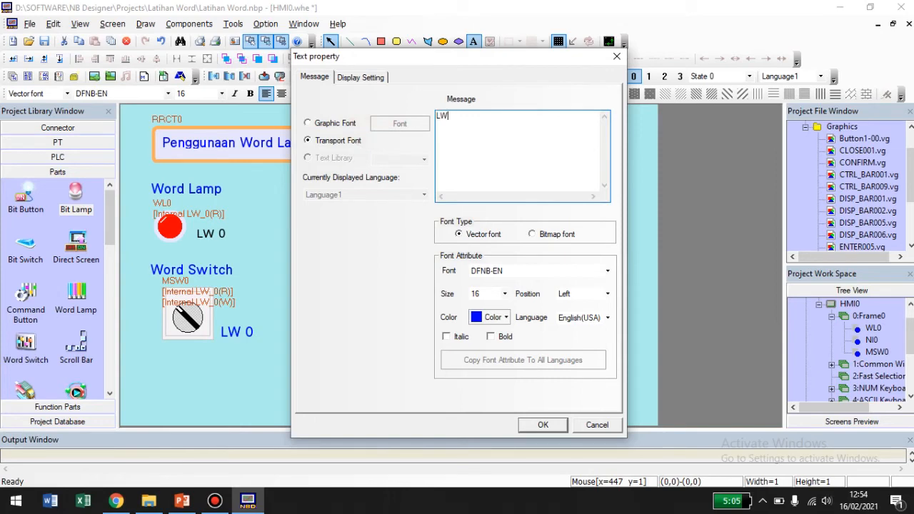
pyautogui.click(542, 425)
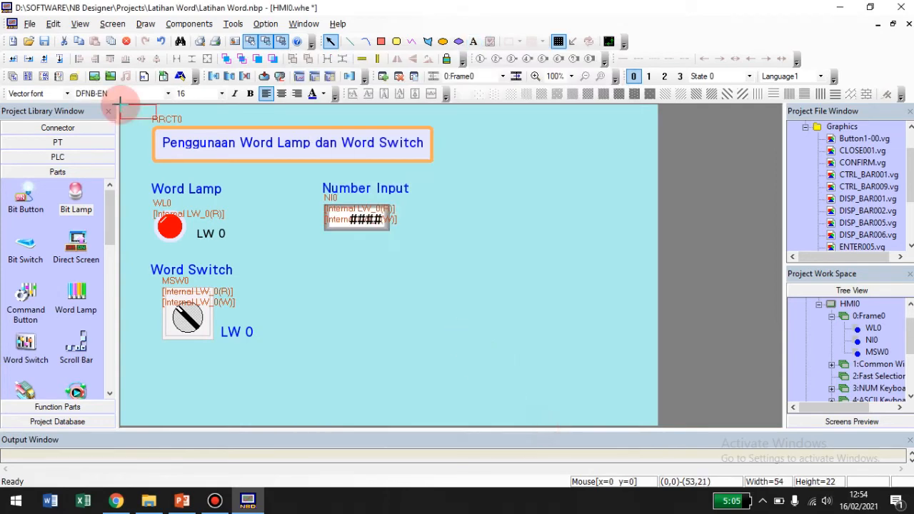
pyautogui.click(409, 212)
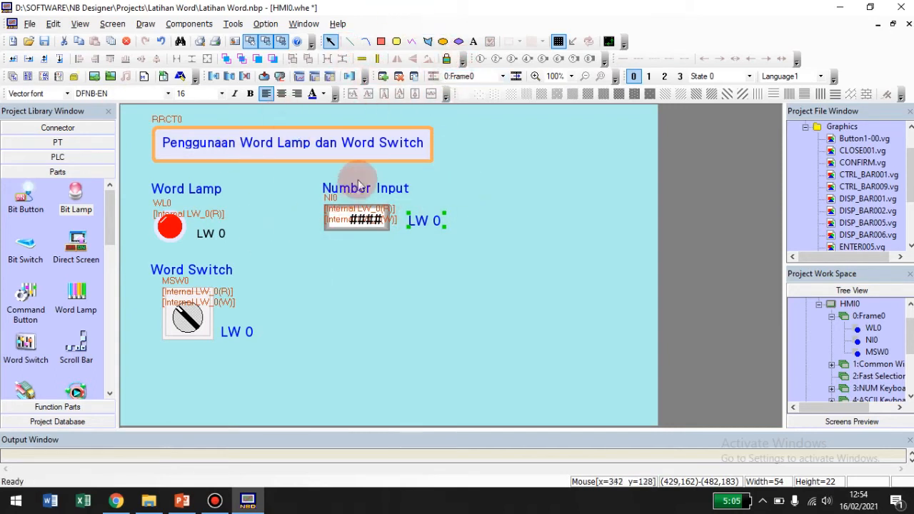
# Step: Compile the project and start an offline test of HMI0 in the simulator
pyautogui.click(233, 23)
pyautogui.click(245, 38)
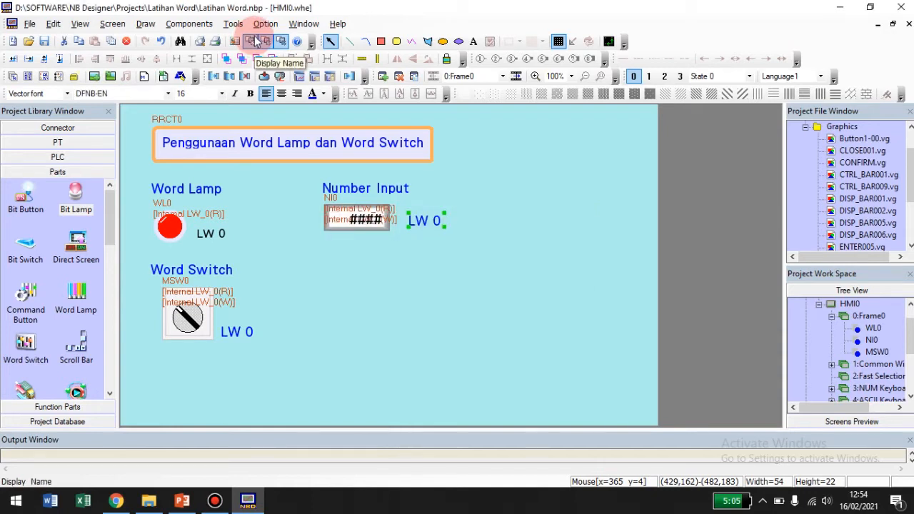
pyautogui.click(245, 26)
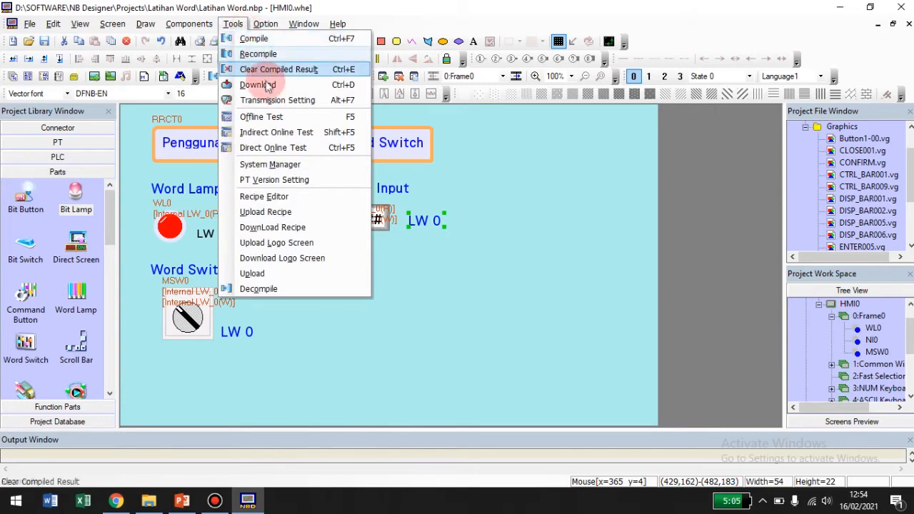
pyautogui.click(268, 117)
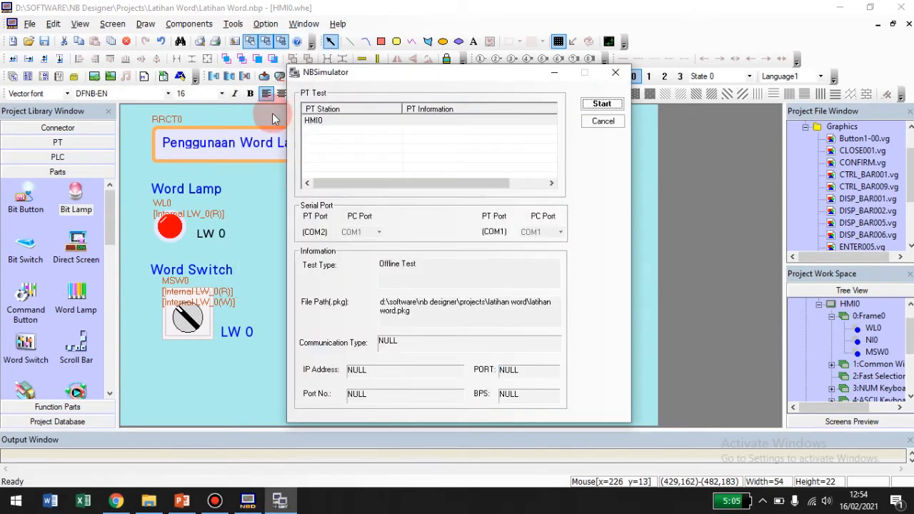
pyautogui.click(587, 103)
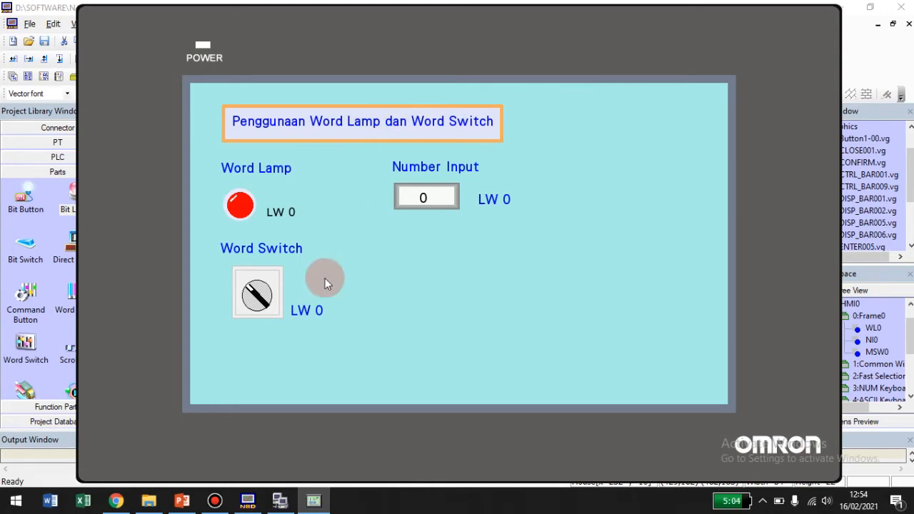
# Step: Enter 0 in the simulated number input to test the first state of the lamp and switch
pyautogui.click(444, 206)
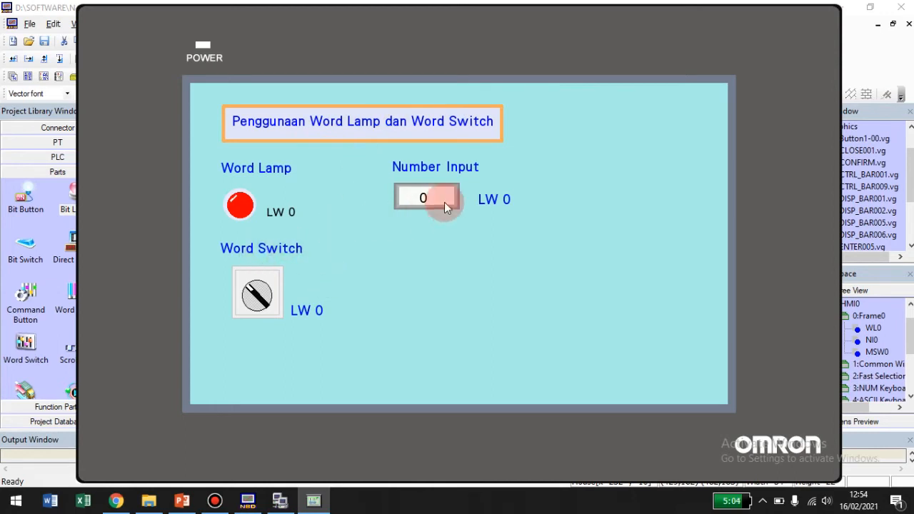
pyautogui.click(426, 196)
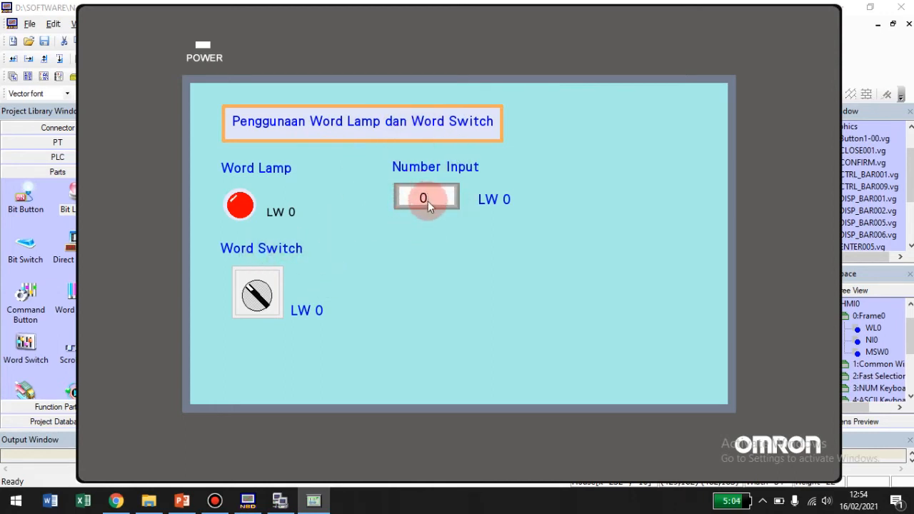
pyautogui.click(428, 206)
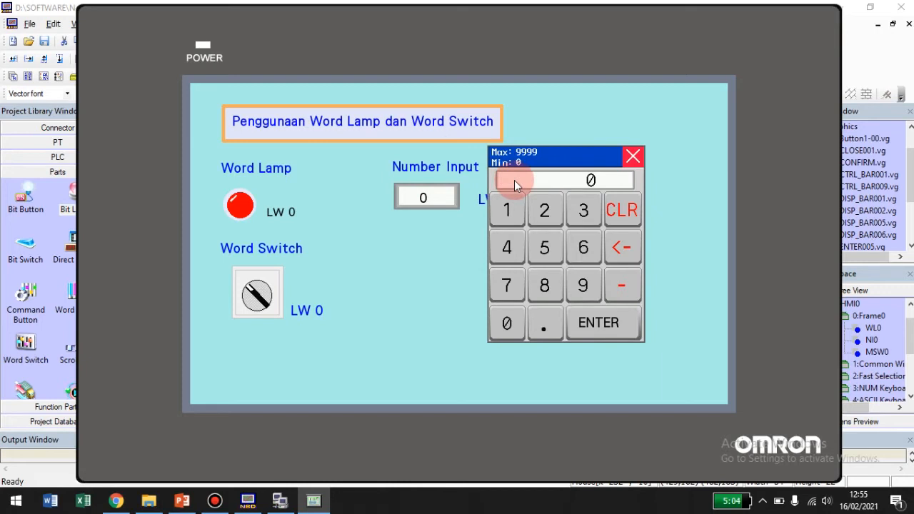
pyautogui.click(503, 340)
pyautogui.moveTo(509, 332); pyautogui.dragTo(535, 205)
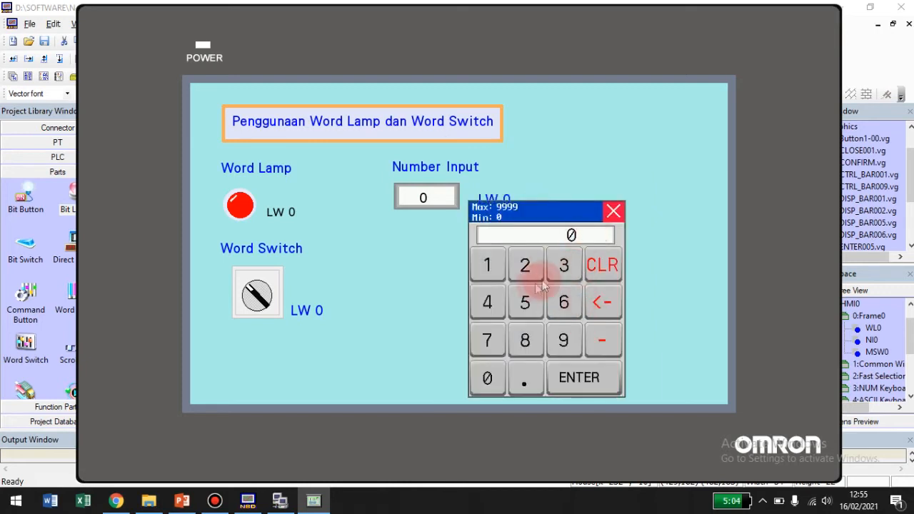
pyautogui.click(571, 379)
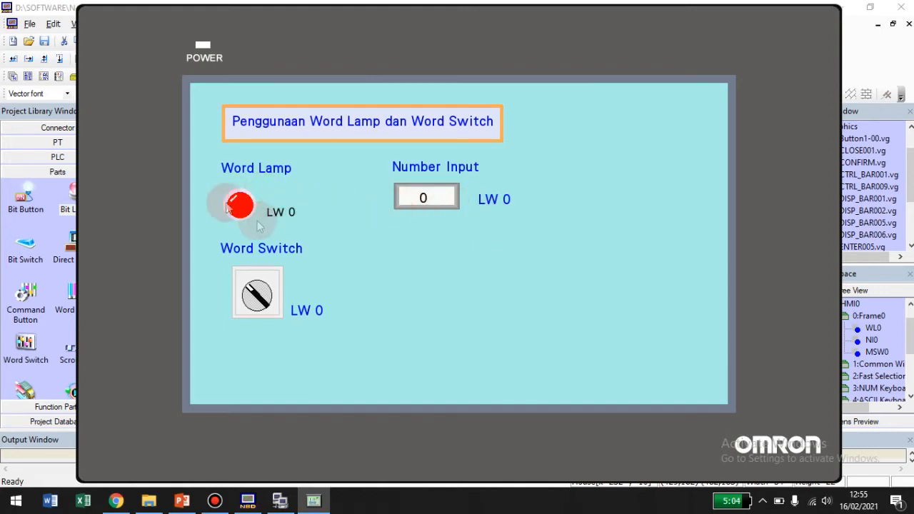
# Step: Test the simulated number input with the values 1 and 2, and close the simulation
pyautogui.click(445, 203)
pyautogui.click(507, 208)
pyautogui.click(602, 327)
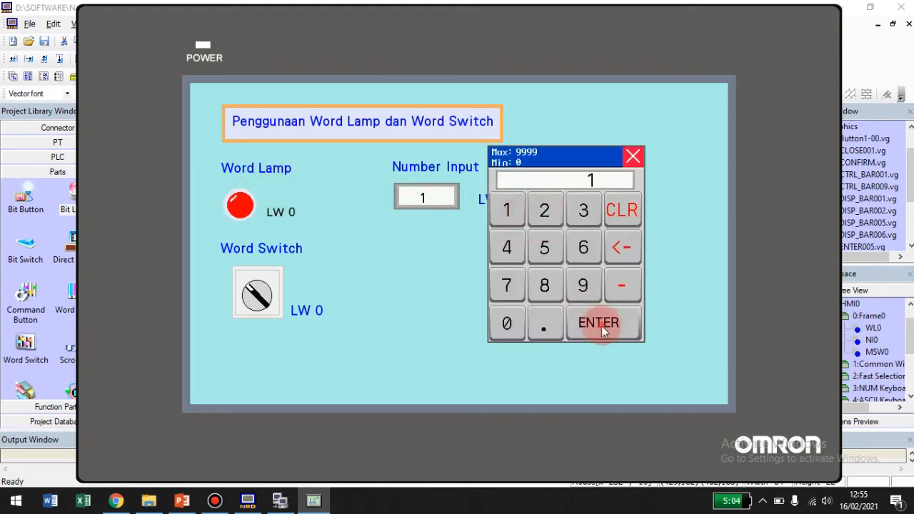
pyautogui.click(452, 196)
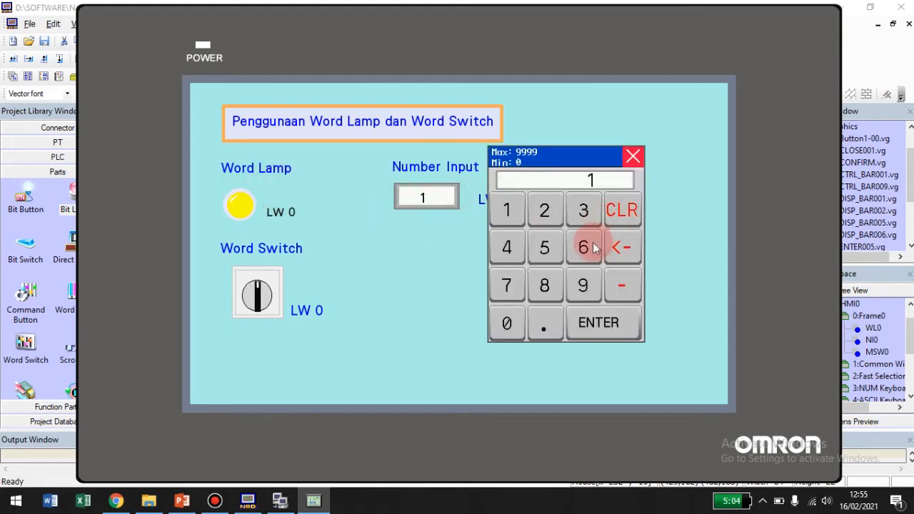
pyautogui.click(544, 211)
pyautogui.click(610, 325)
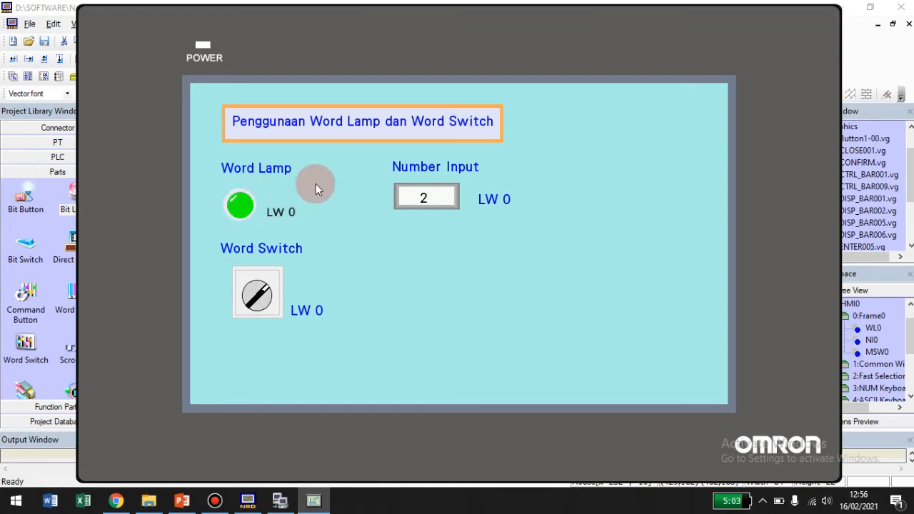
pyautogui.rightClick(545, 196)
pyautogui.click(575, 202)
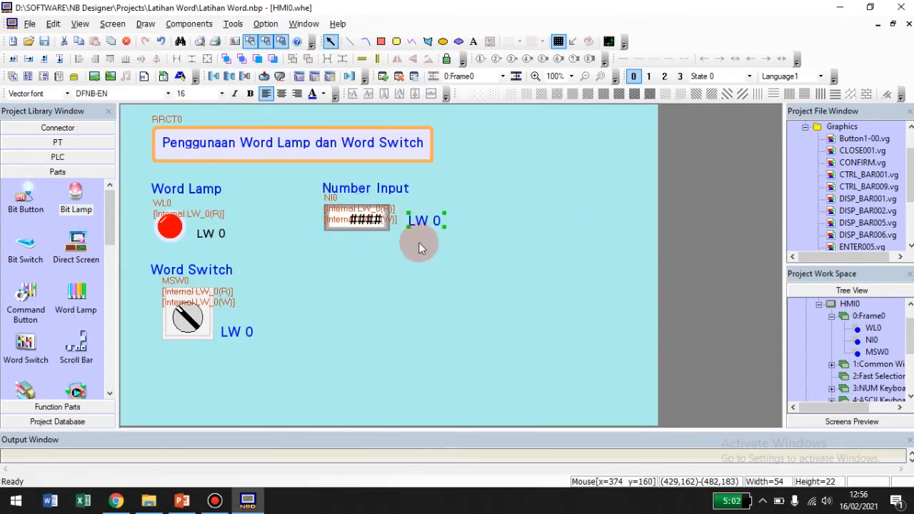
# Step: Inspect the word lamp's state data mapping and its graphics for states 0 and 2
pyautogui.doubleClick(182, 227)
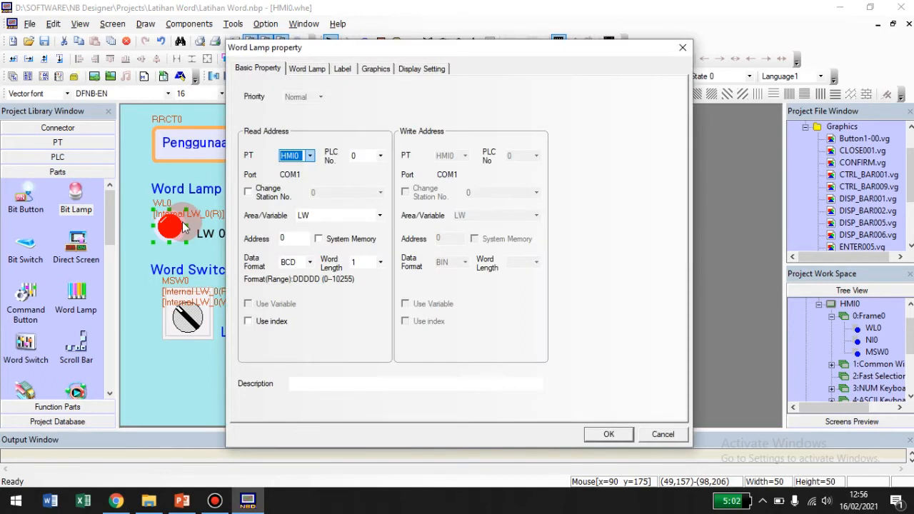
pyautogui.click(320, 71)
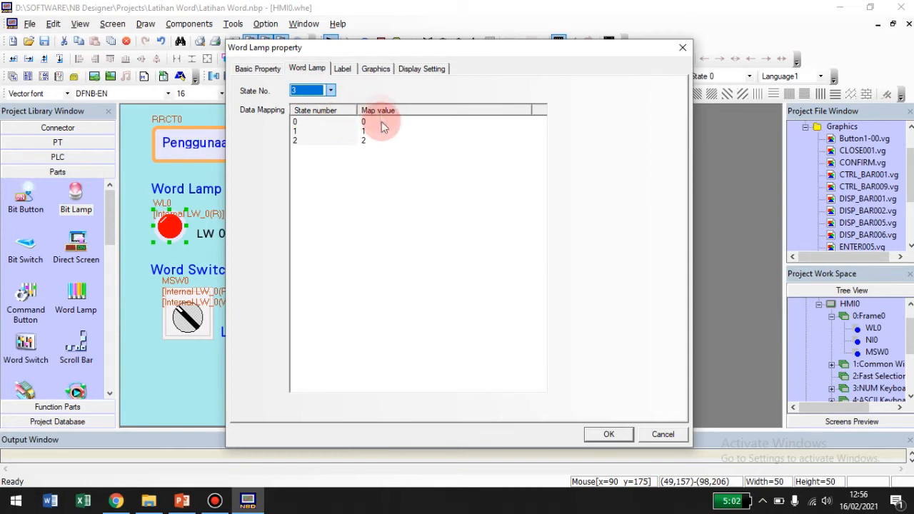
pyautogui.click(328, 133)
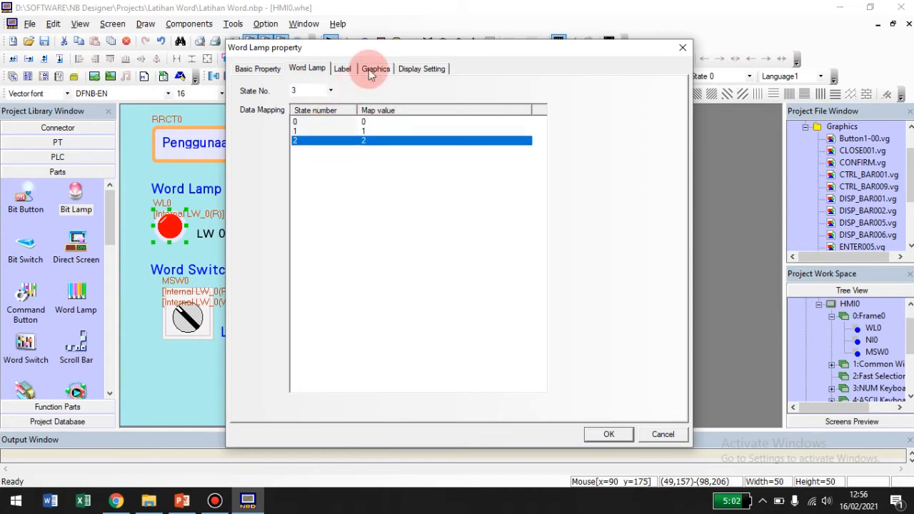
pyautogui.click(369, 68)
pyautogui.click(274, 363)
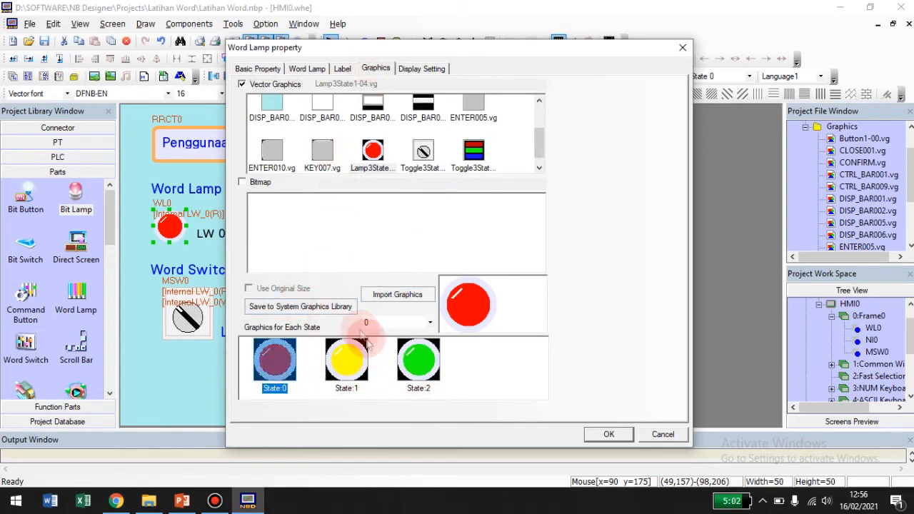
pyautogui.click(417, 363)
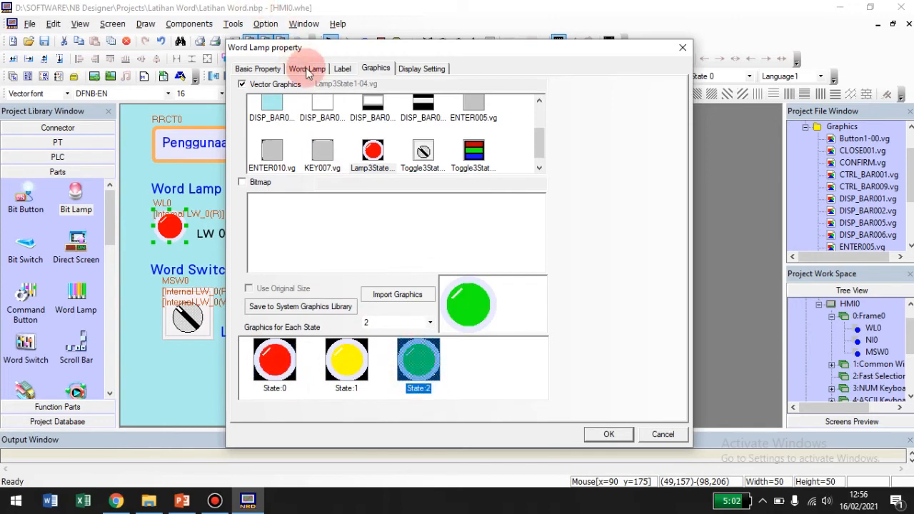
# Step: Set the map value of the word lamp's state 0 to 1
pyautogui.click(306, 68)
pyautogui.click(367, 123)
pyautogui.moveTo(387, 54); pyautogui.dragTo(600, 43)
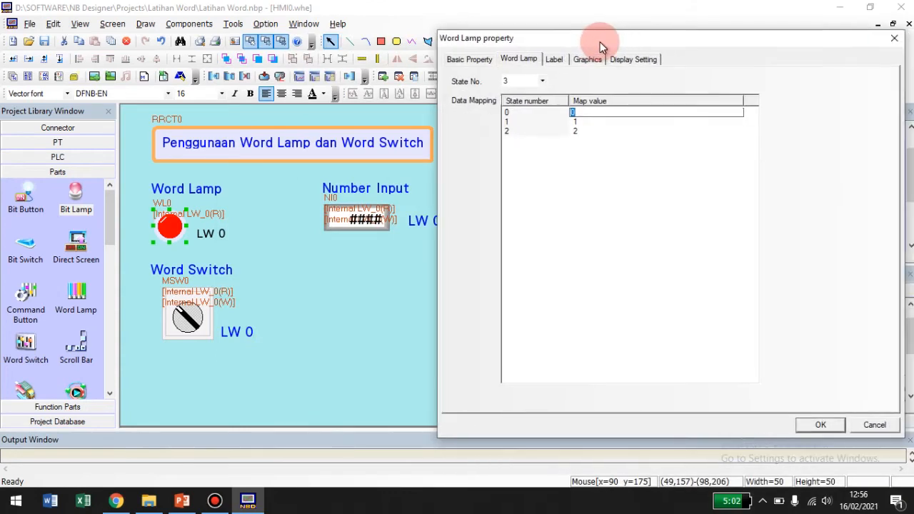
pyautogui.click(609, 123)
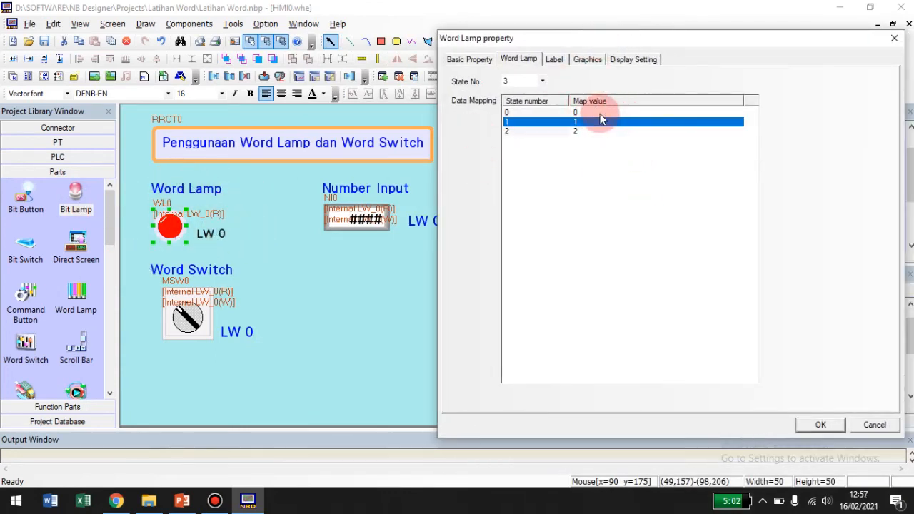
pyautogui.click(582, 113)
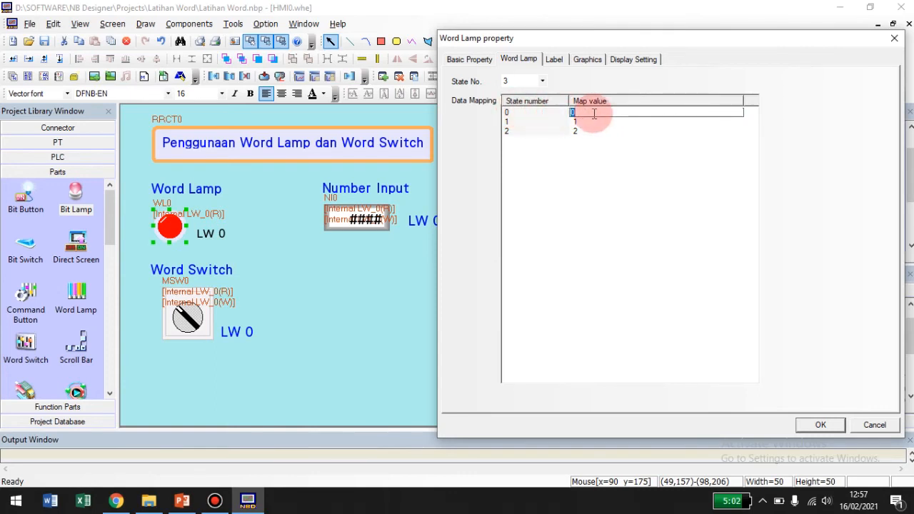
pyautogui.write('1')
# Step: Set the word lamp's map values to 2 for state 1 and 3 for state 2, and apply the properties
pyautogui.click(593, 125)
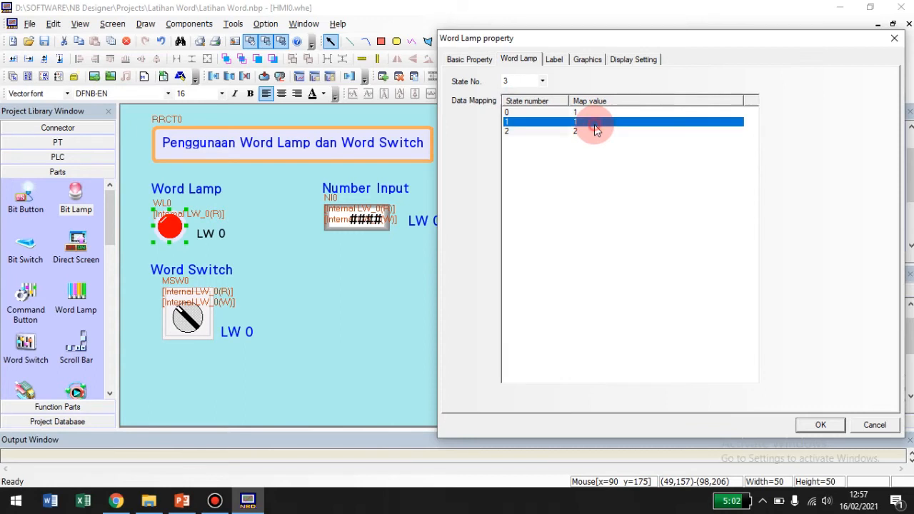
pyautogui.click(591, 125)
pyautogui.write('2')
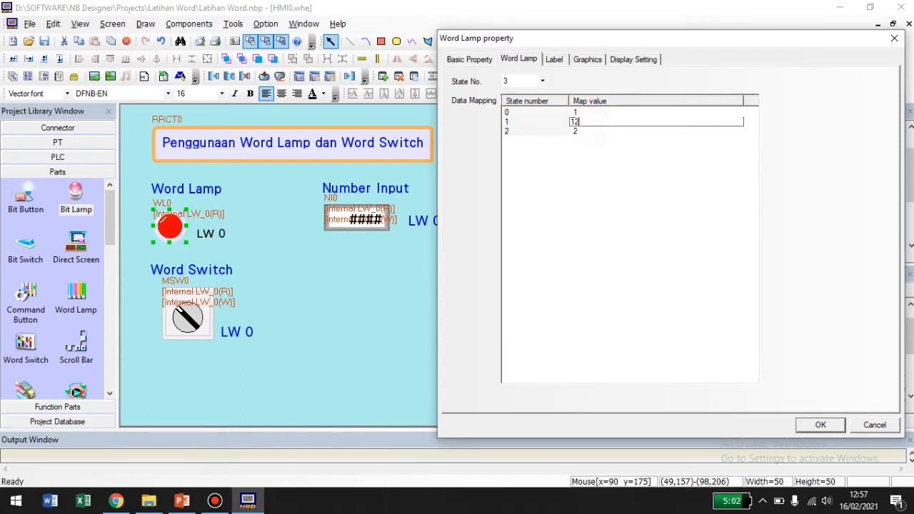
pyautogui.click(598, 131)
pyautogui.click(602, 132)
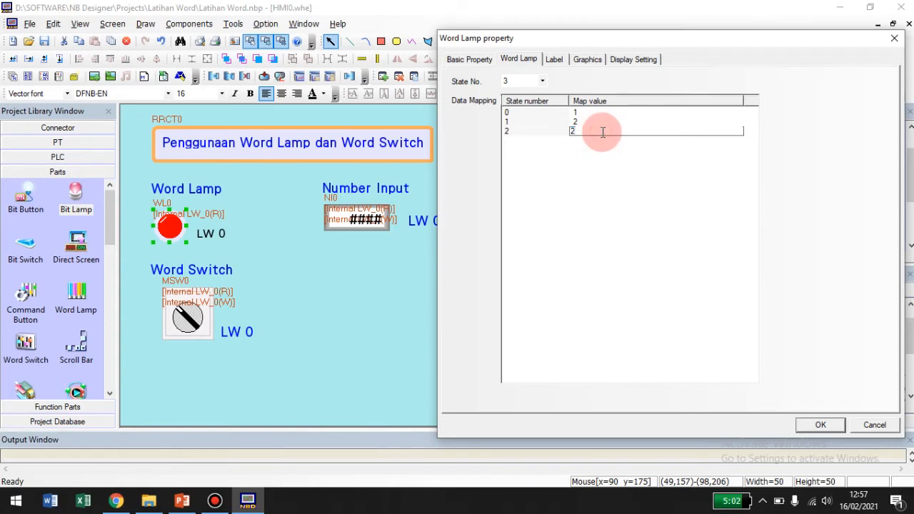
pyautogui.press('BackSpace')
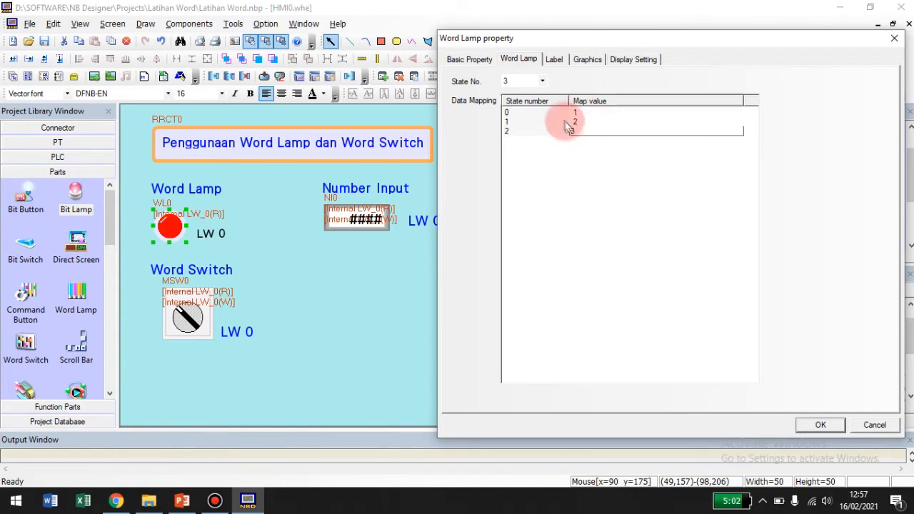
pyautogui.write('3')
pyautogui.click(565, 123)
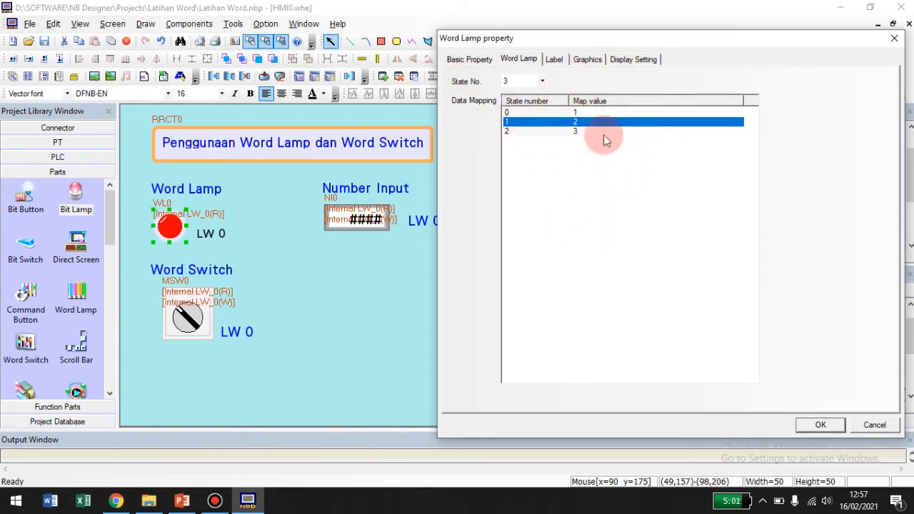
pyautogui.click(821, 425)
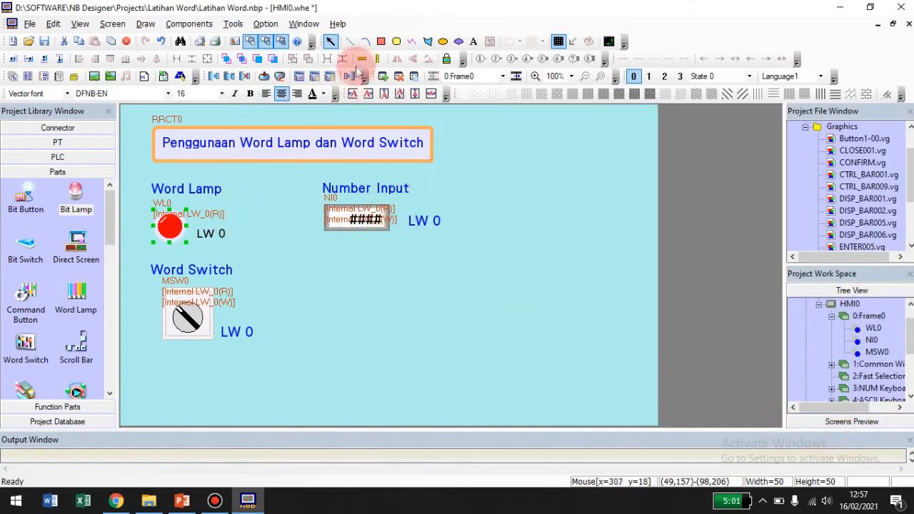
# Step: Open the word switch's properties at its state data mapping and move the dialog clear of the frame's components
pyautogui.click(189, 325)
pyautogui.doubleClick(192, 333)
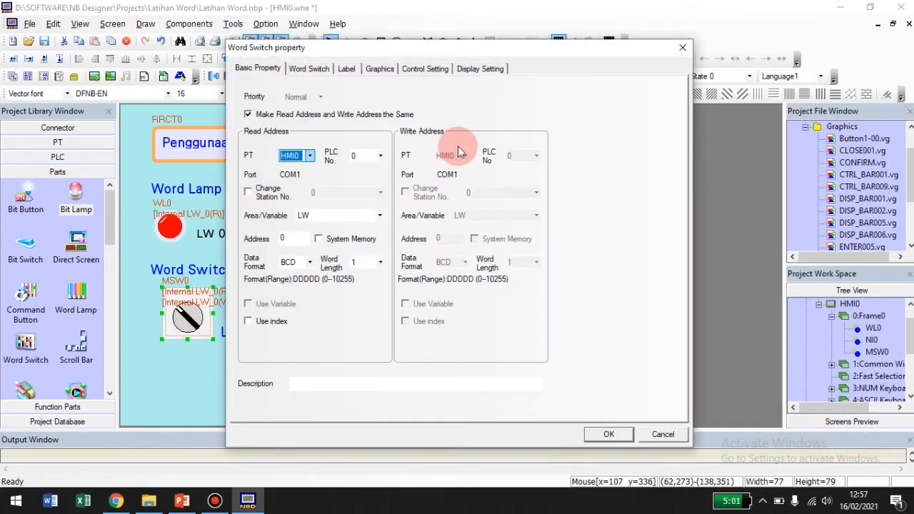
pyautogui.click(308, 68)
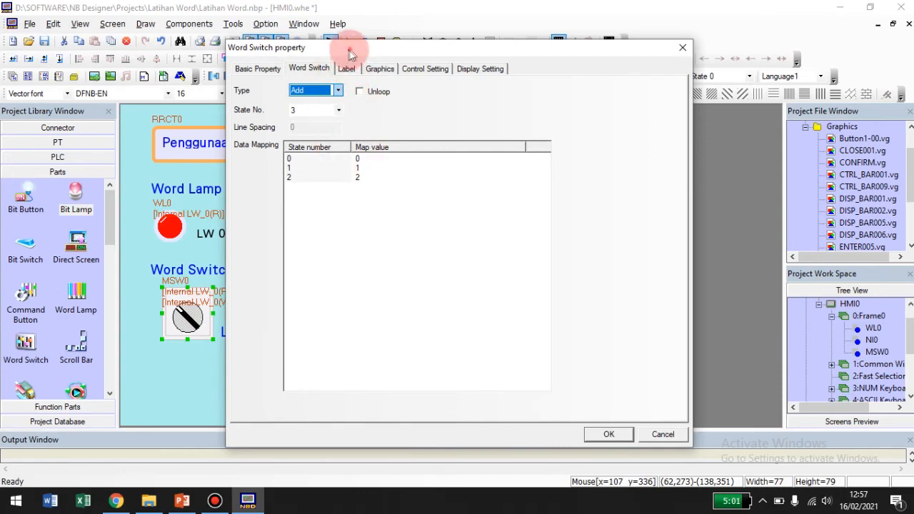
pyautogui.moveTo(348, 50); pyautogui.dragTo(535, 45)
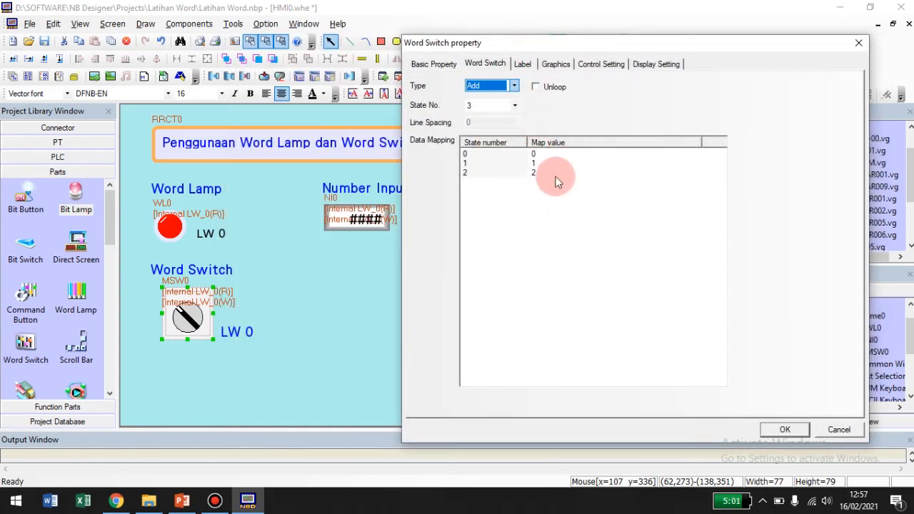
pyautogui.click(471, 155)
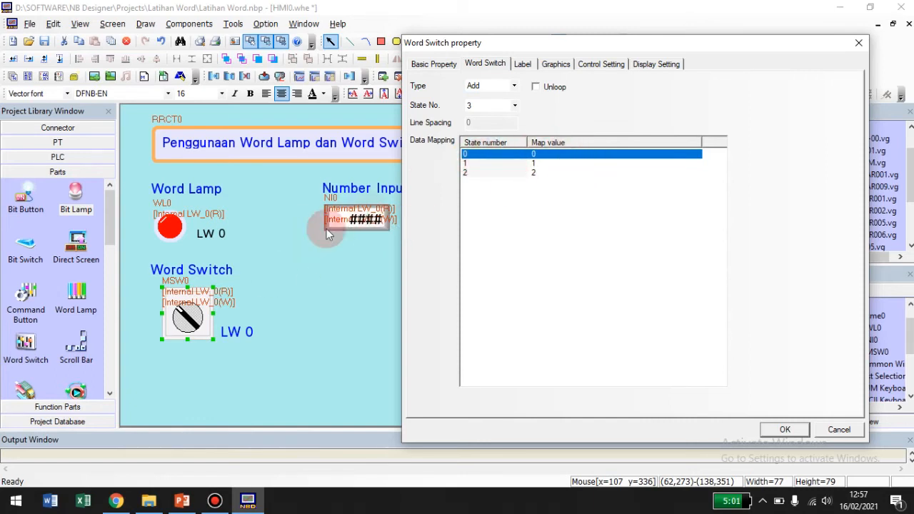
pyautogui.moveTo(590, 44); pyautogui.dragTo(633, 50)
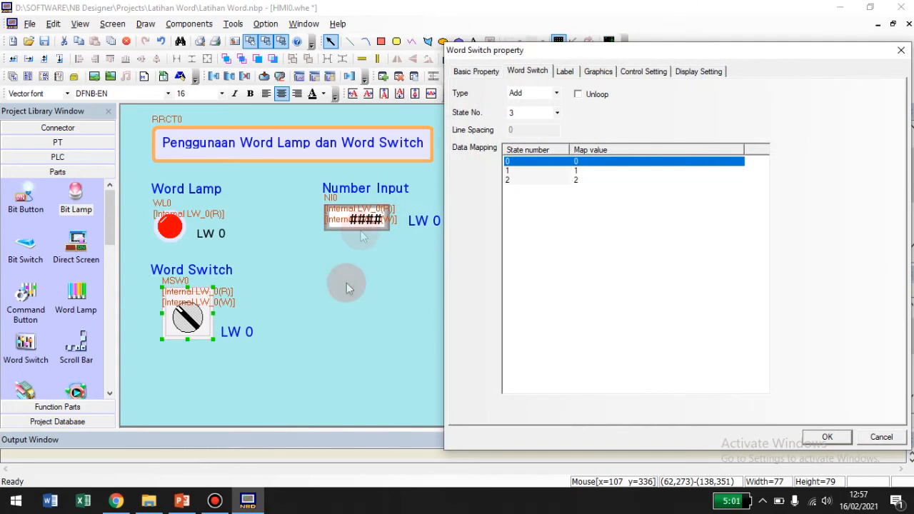
# Step: Set the map value of the word switch's state 0 to 1
pyautogui.click(593, 160)
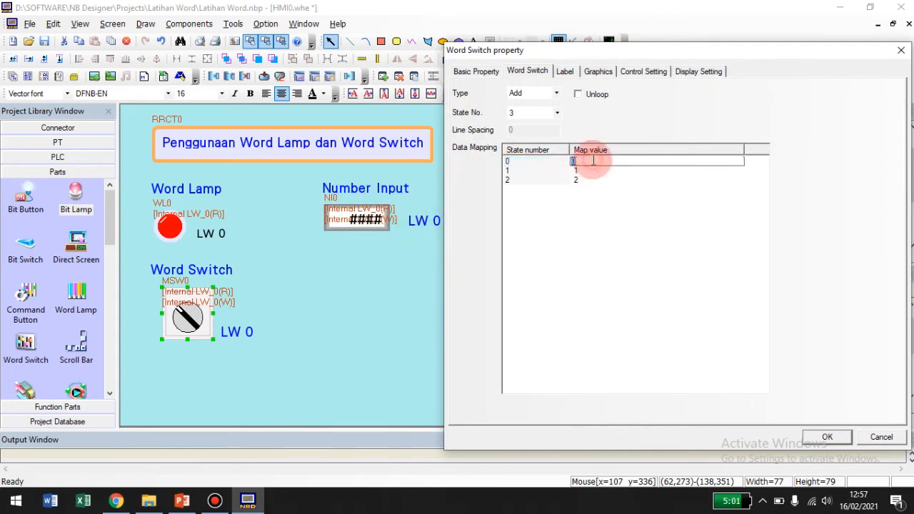
pyautogui.click(591, 171)
pyautogui.doubleClick(591, 182)
pyautogui.click(592, 160)
pyautogui.doubleClick(592, 170)
pyautogui.click(592, 163)
pyautogui.click(592, 163)
pyautogui.write('1')
# Step: Set the word switch's map values to 2 for state 1 and 3 for state 2, and apply the properties
pyautogui.click(592, 171)
pyautogui.click(592, 172)
pyautogui.write('2')
pyautogui.click(592, 181)
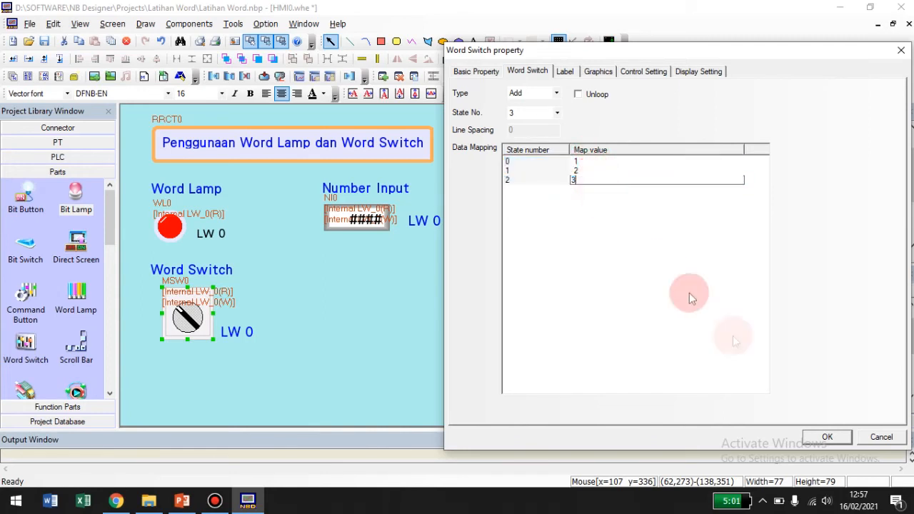
pyautogui.click(825, 436)
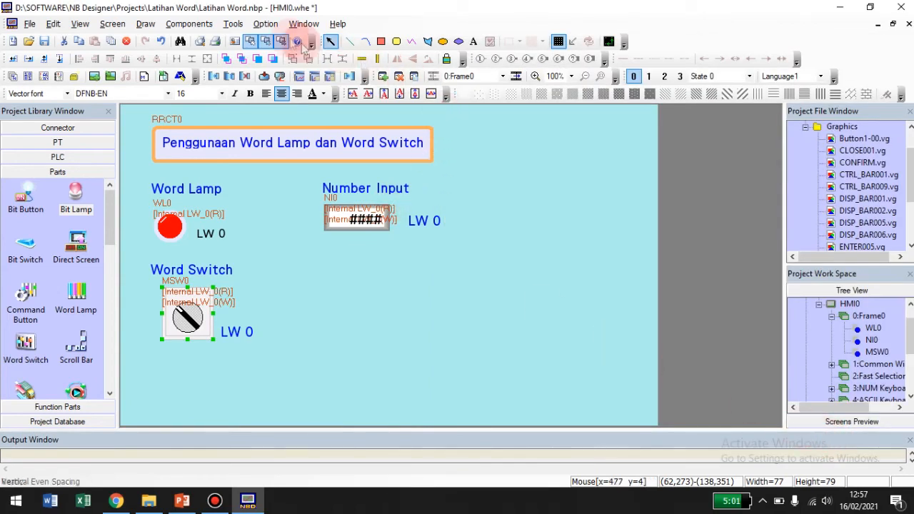
# Step: Compile the project and start an offline test of HMI0
pyautogui.click(265, 24)
pyautogui.moveTo(233, 24)
pyautogui.click(250, 42)
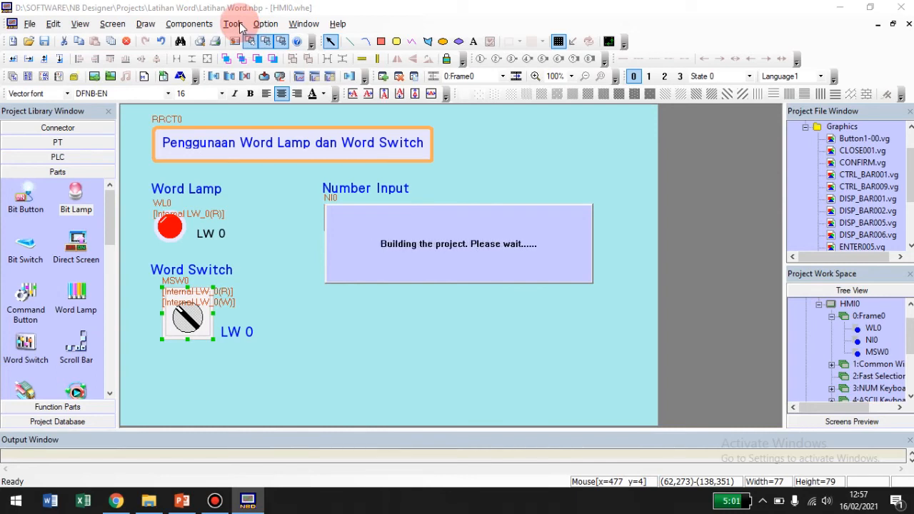
pyautogui.click(235, 24)
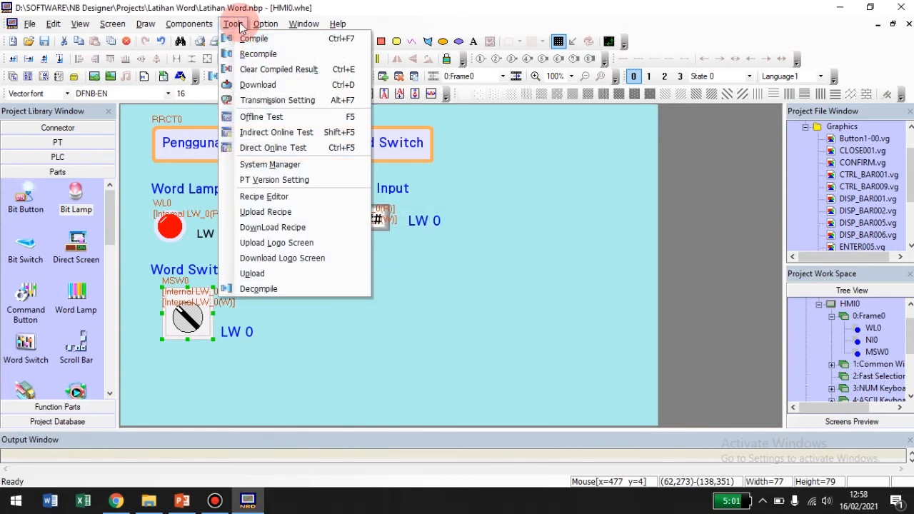
pyautogui.click(282, 115)
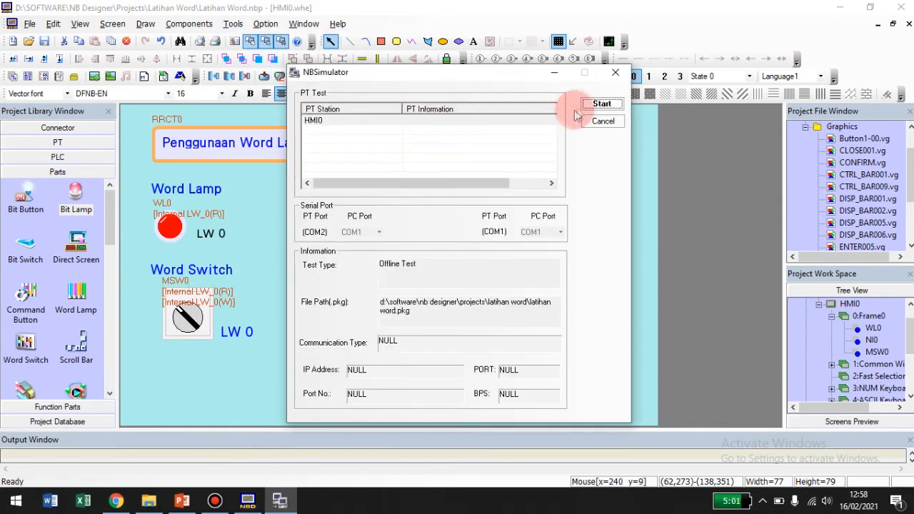
pyautogui.click(592, 104)
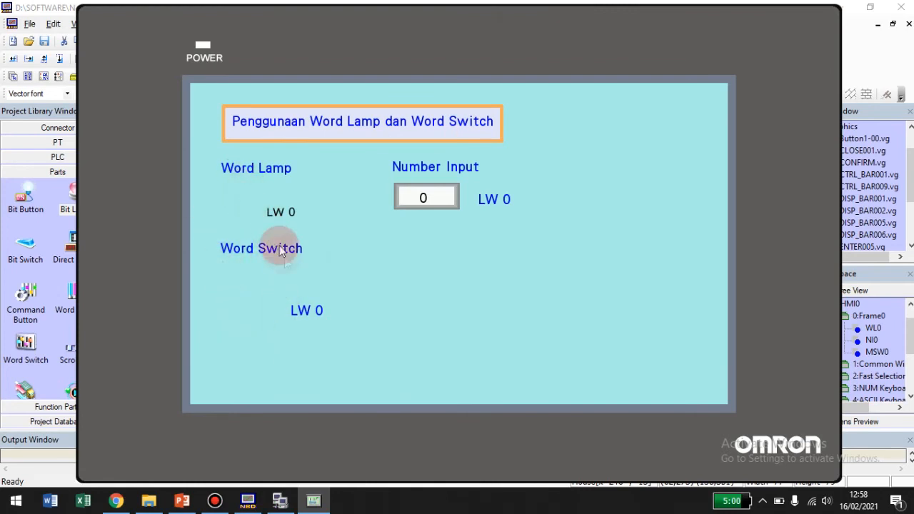
# Step: Test the simulated number input with the values 1, 2 and 3 in turn
pyautogui.click(414, 208)
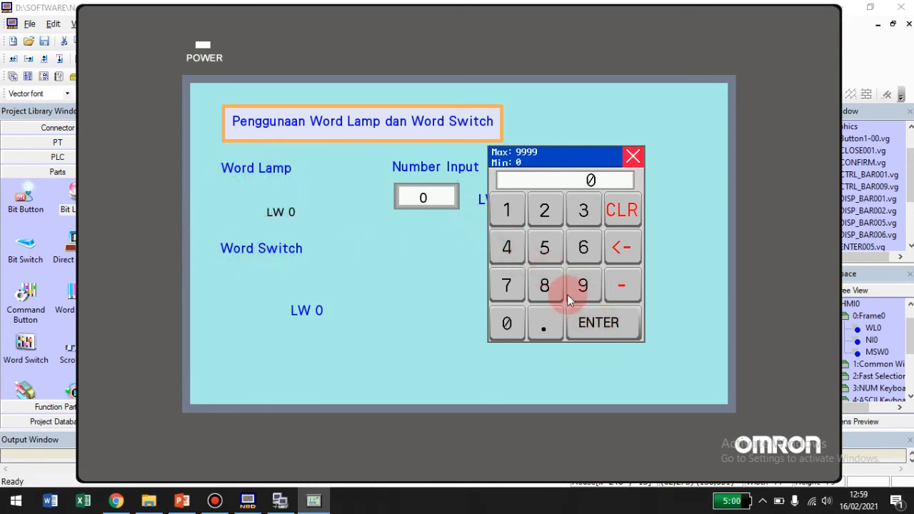
pyautogui.click(445, 267)
pyautogui.click(534, 381)
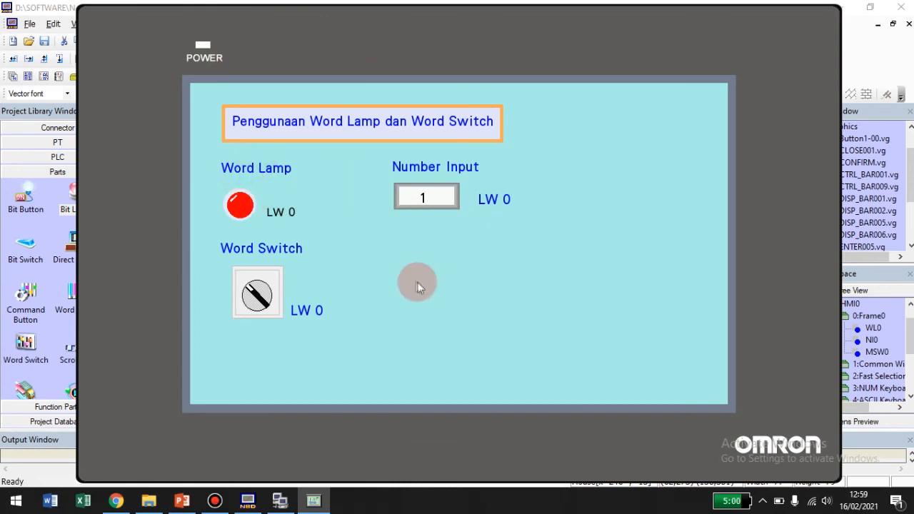
pyautogui.click(426, 198)
pyautogui.click(544, 209)
pyautogui.click(607, 327)
pyautogui.click(434, 198)
pyautogui.click(586, 215)
pyautogui.click(593, 327)
# Step: Test the simulated number input with the value 4, repositioning its keypad, and close the simulation
pyautogui.click(442, 199)
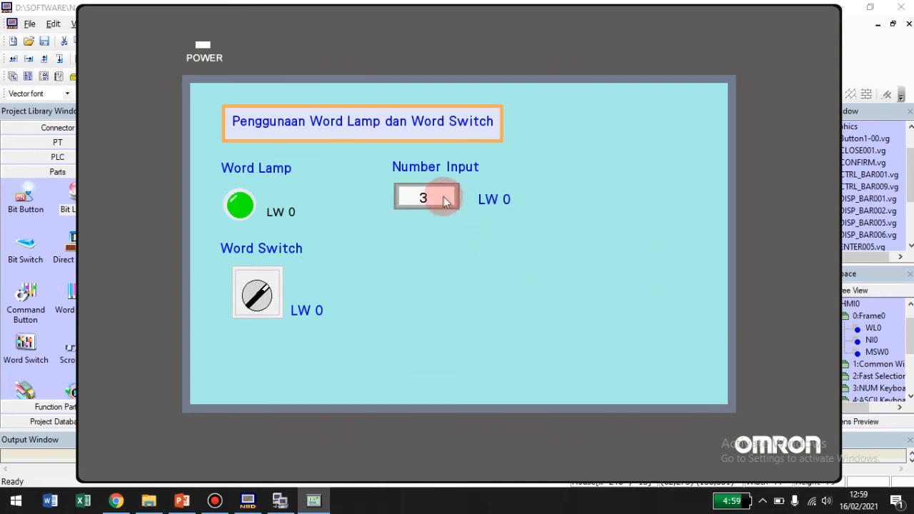
pyautogui.click(507, 250)
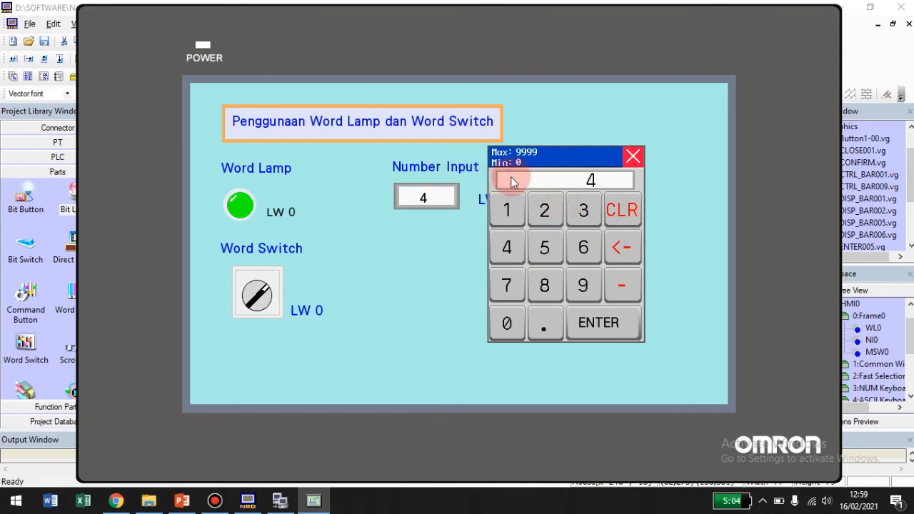
pyautogui.click(614, 325)
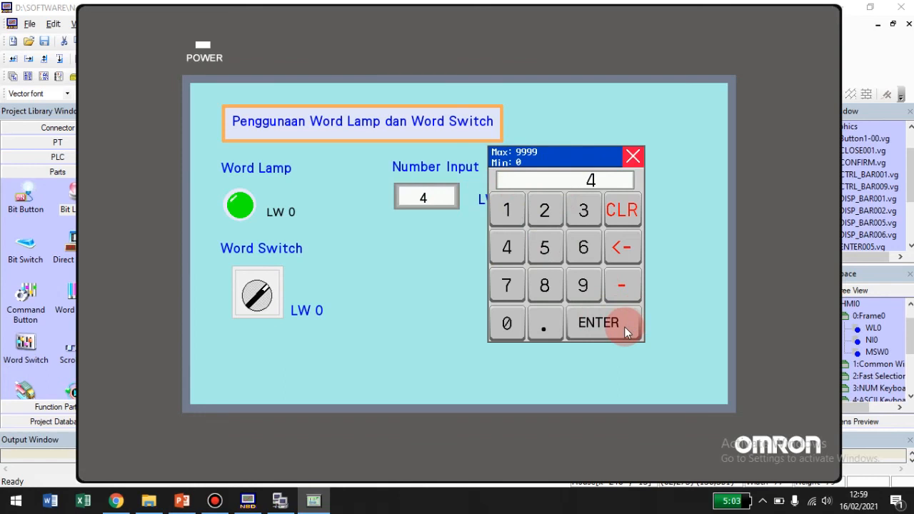
pyautogui.moveTo(562, 163); pyautogui.dragTo(624, 327)
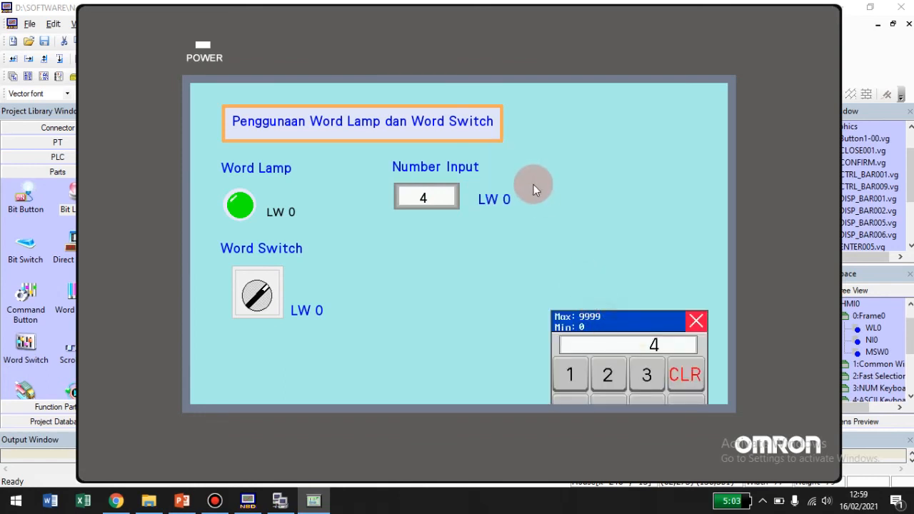
pyautogui.moveTo(534, 189); pyautogui.dragTo(534, 189)
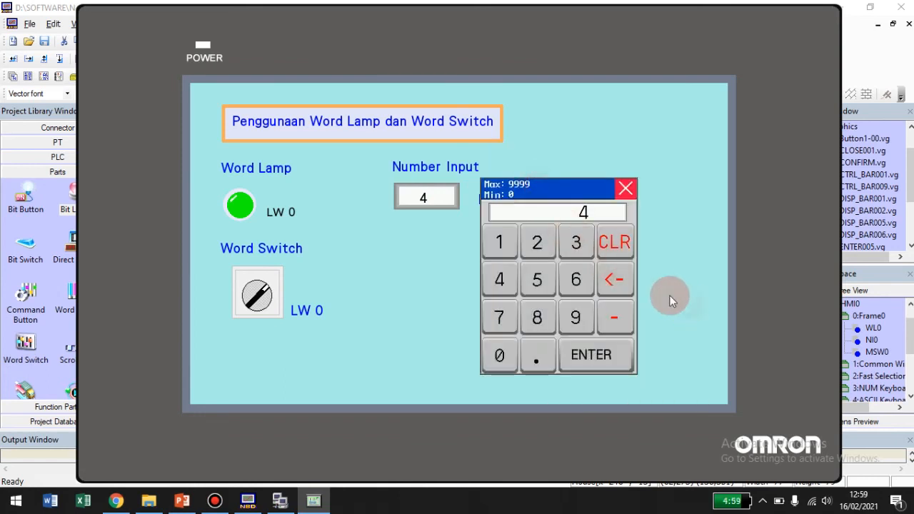
pyautogui.click(619, 355)
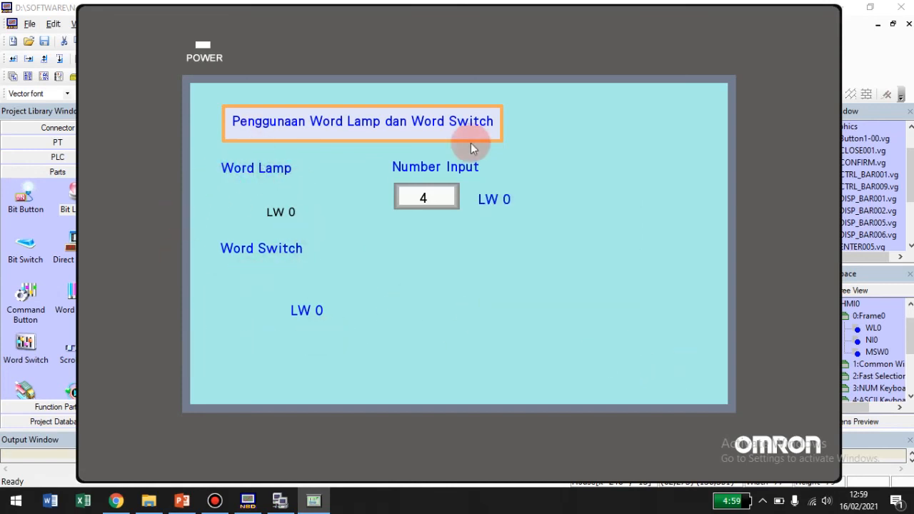
pyautogui.rightClick(618, 212)
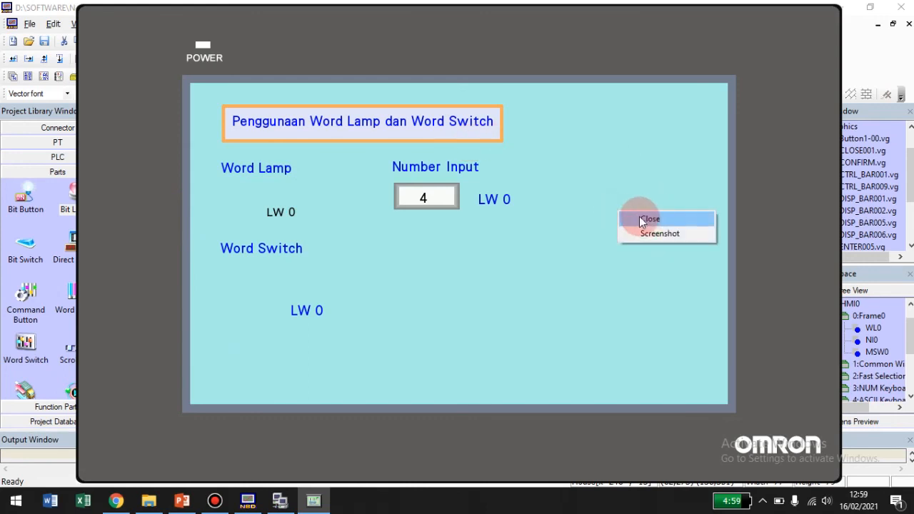
pyautogui.click(676, 218)
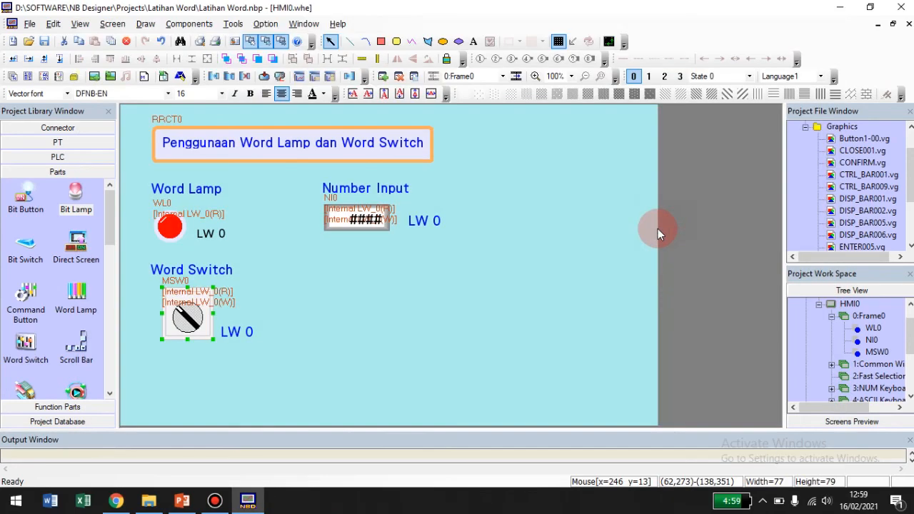